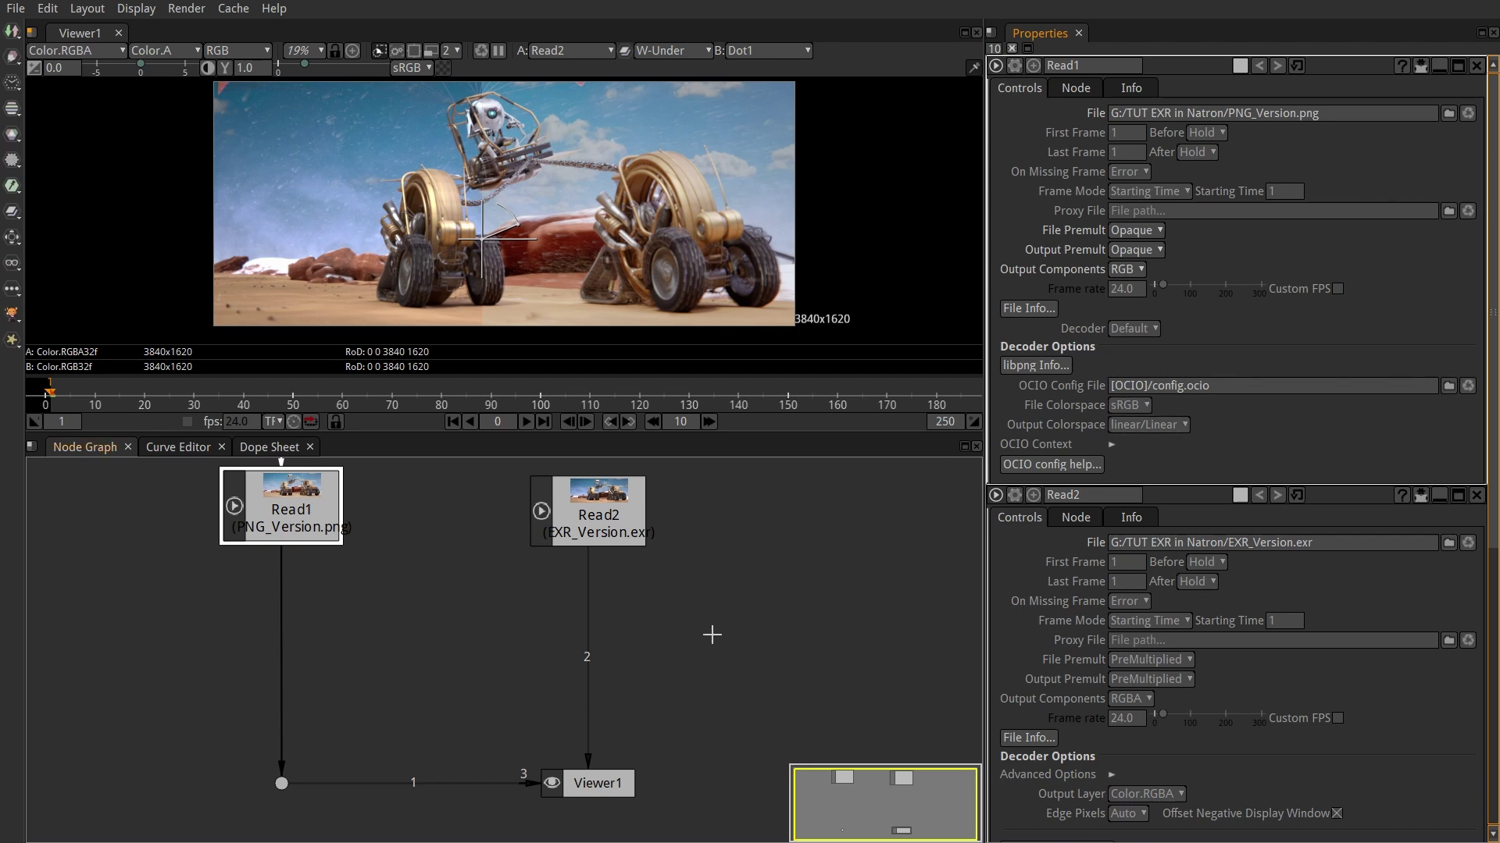
Step: Insert an OCIOColorSpace node between the EXR_Version.exr read node and the viewer
left_click(597, 530)
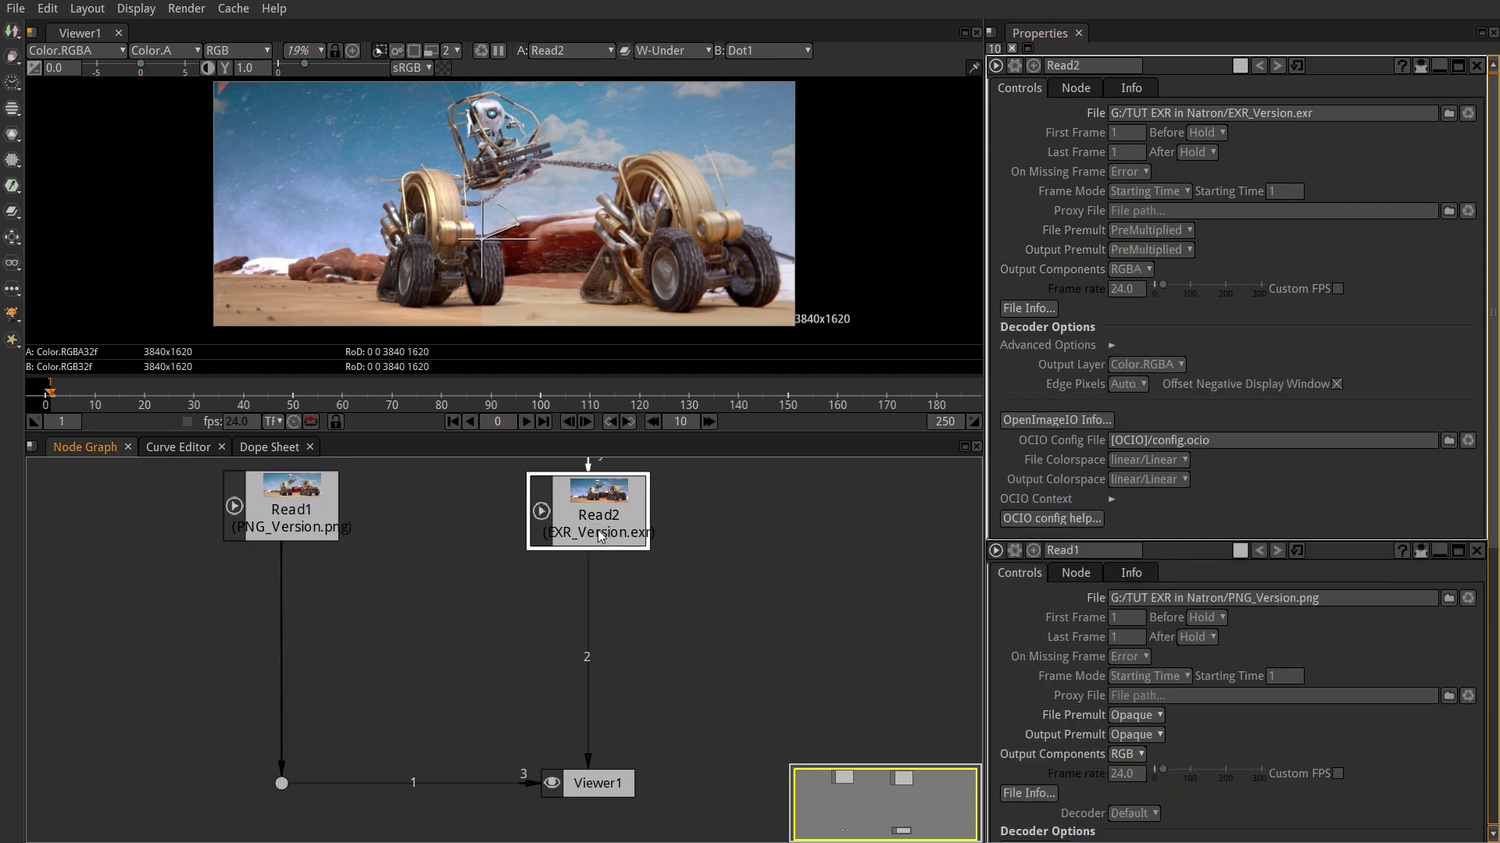
key("Tab")
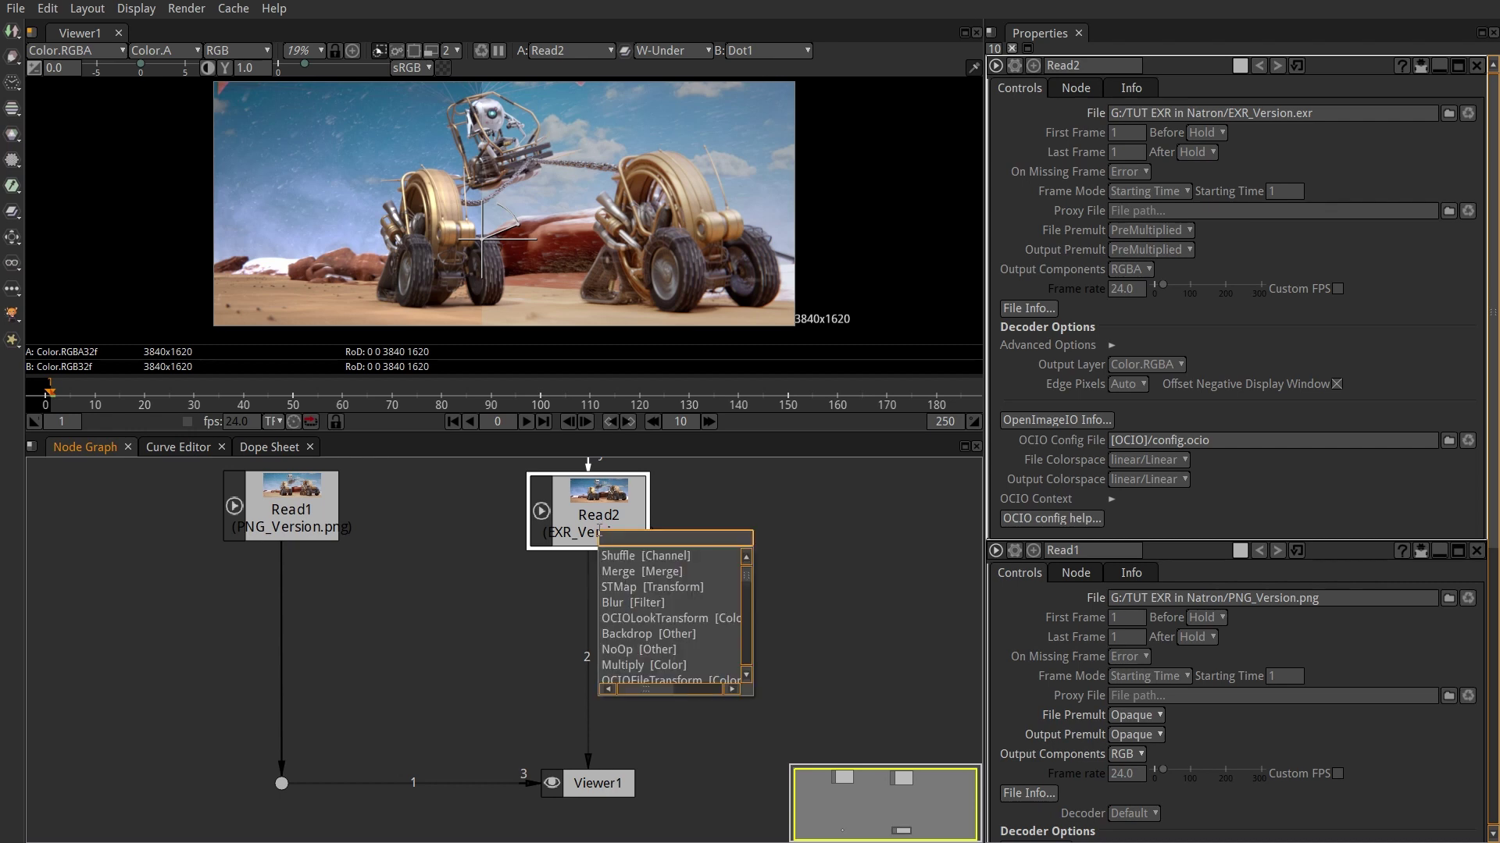
type("ocio")
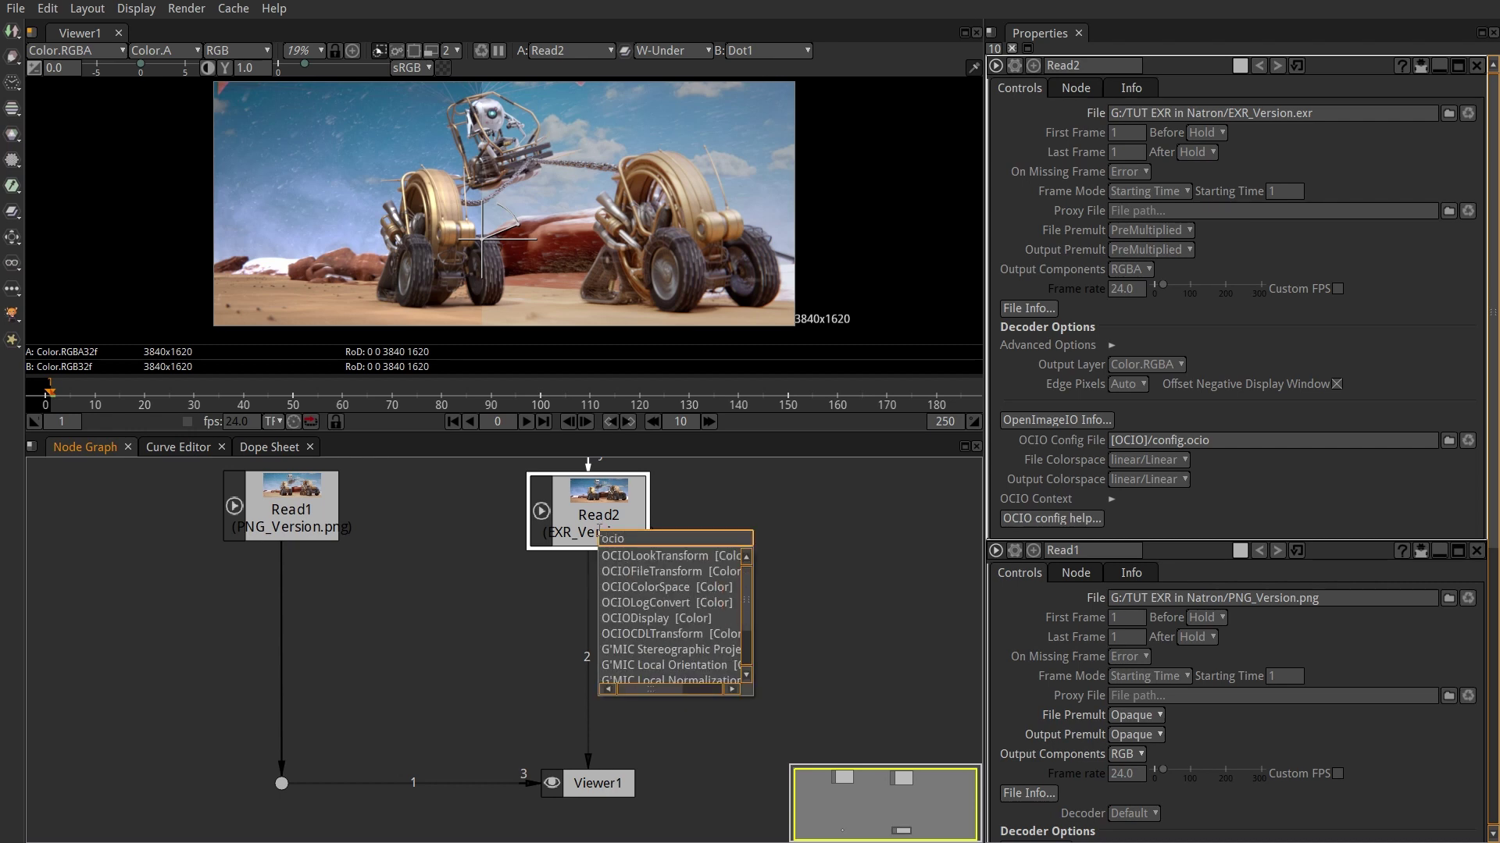
type("colo")
key("Return")
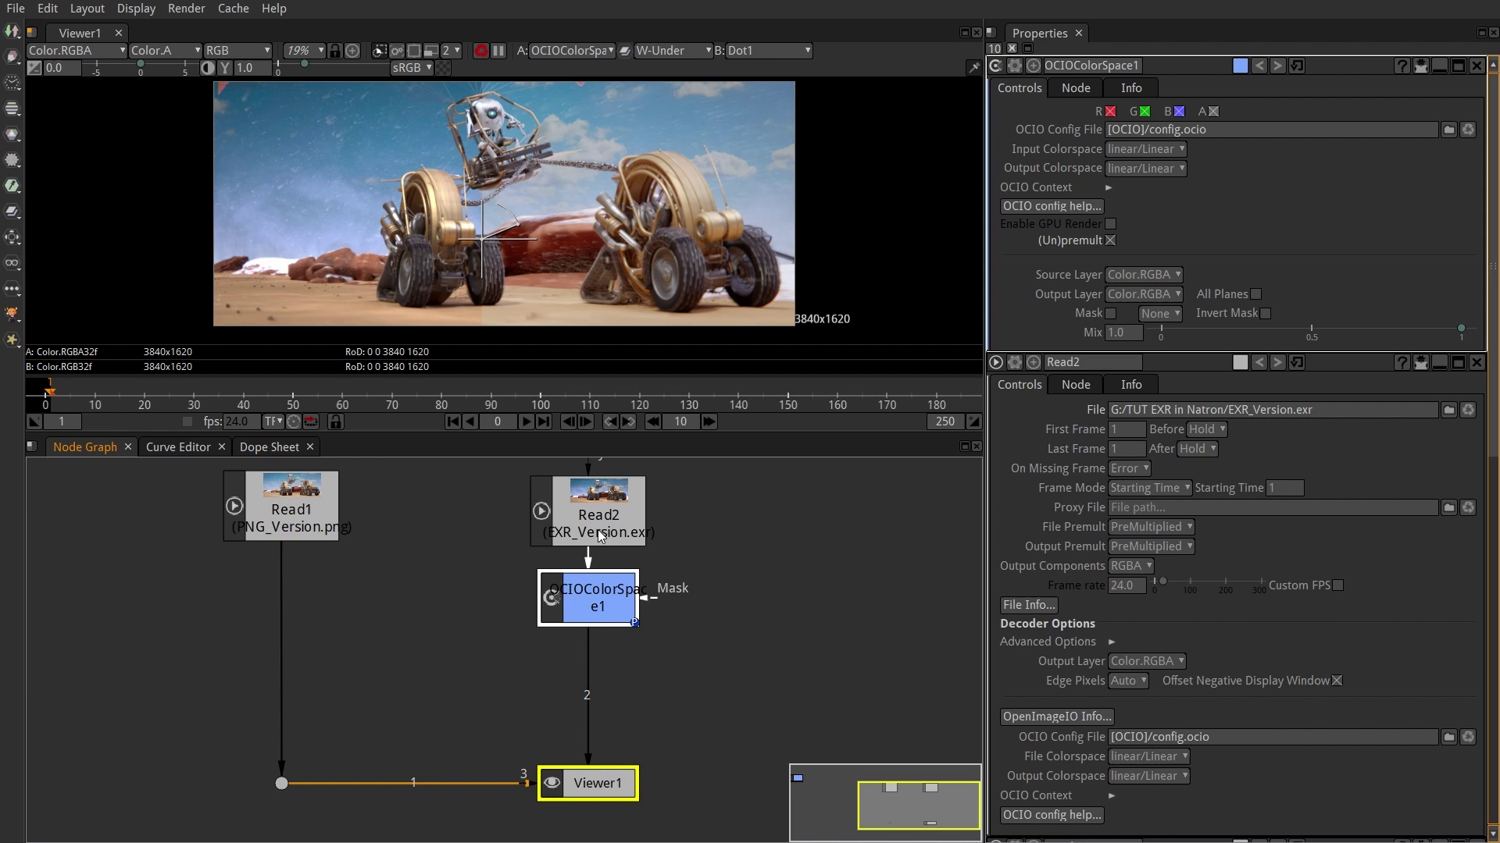
Step: Set the OCIOColorSpace node's input colorspace to sRGB and move the node down just above Viewer1
left_click(1144, 148)
left_click(1138, 236)
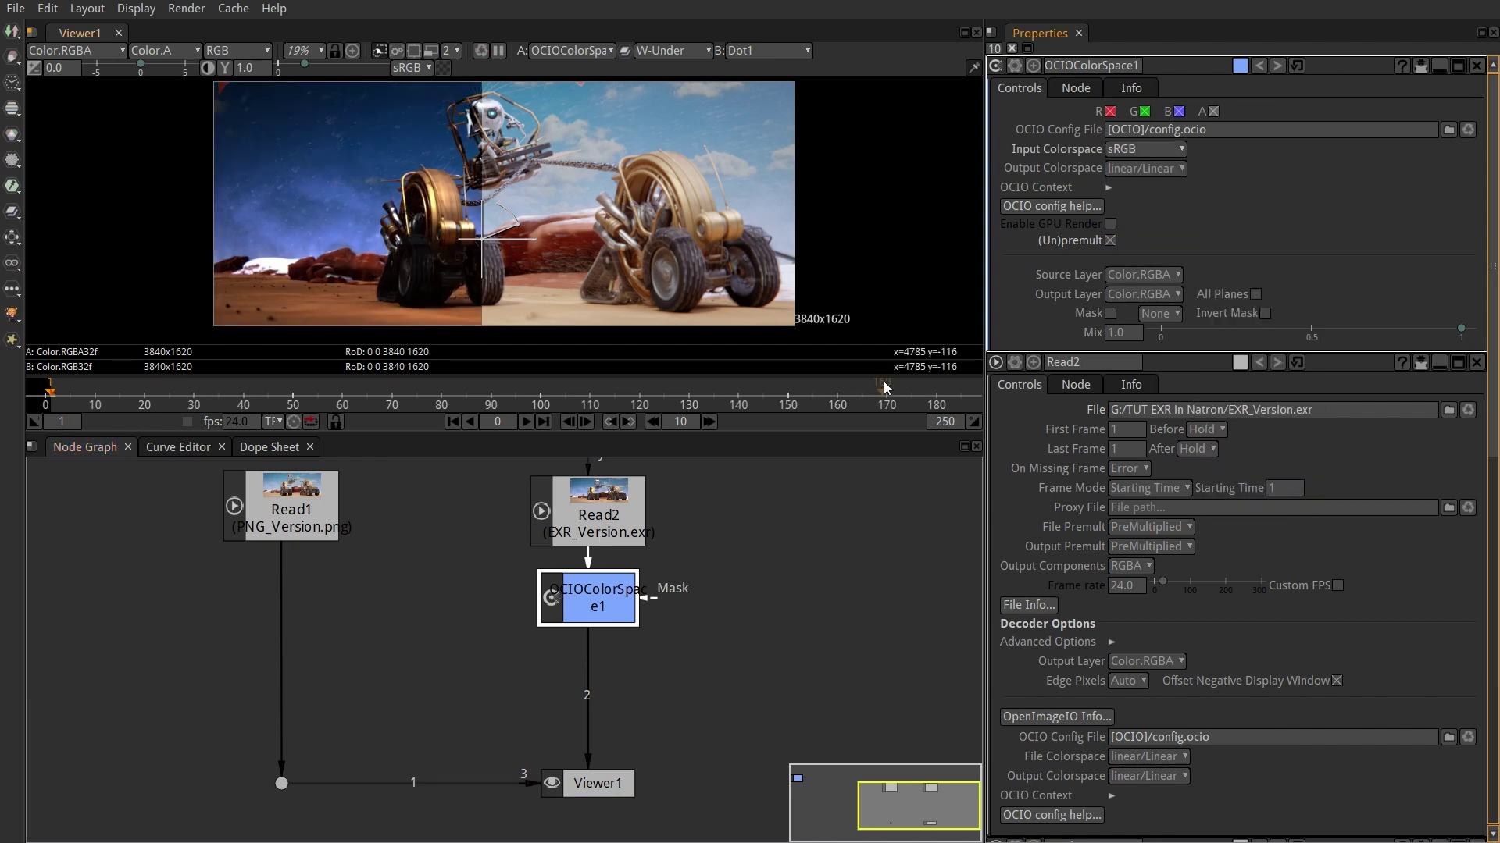
left_click_drag(610, 605, 610, 716)
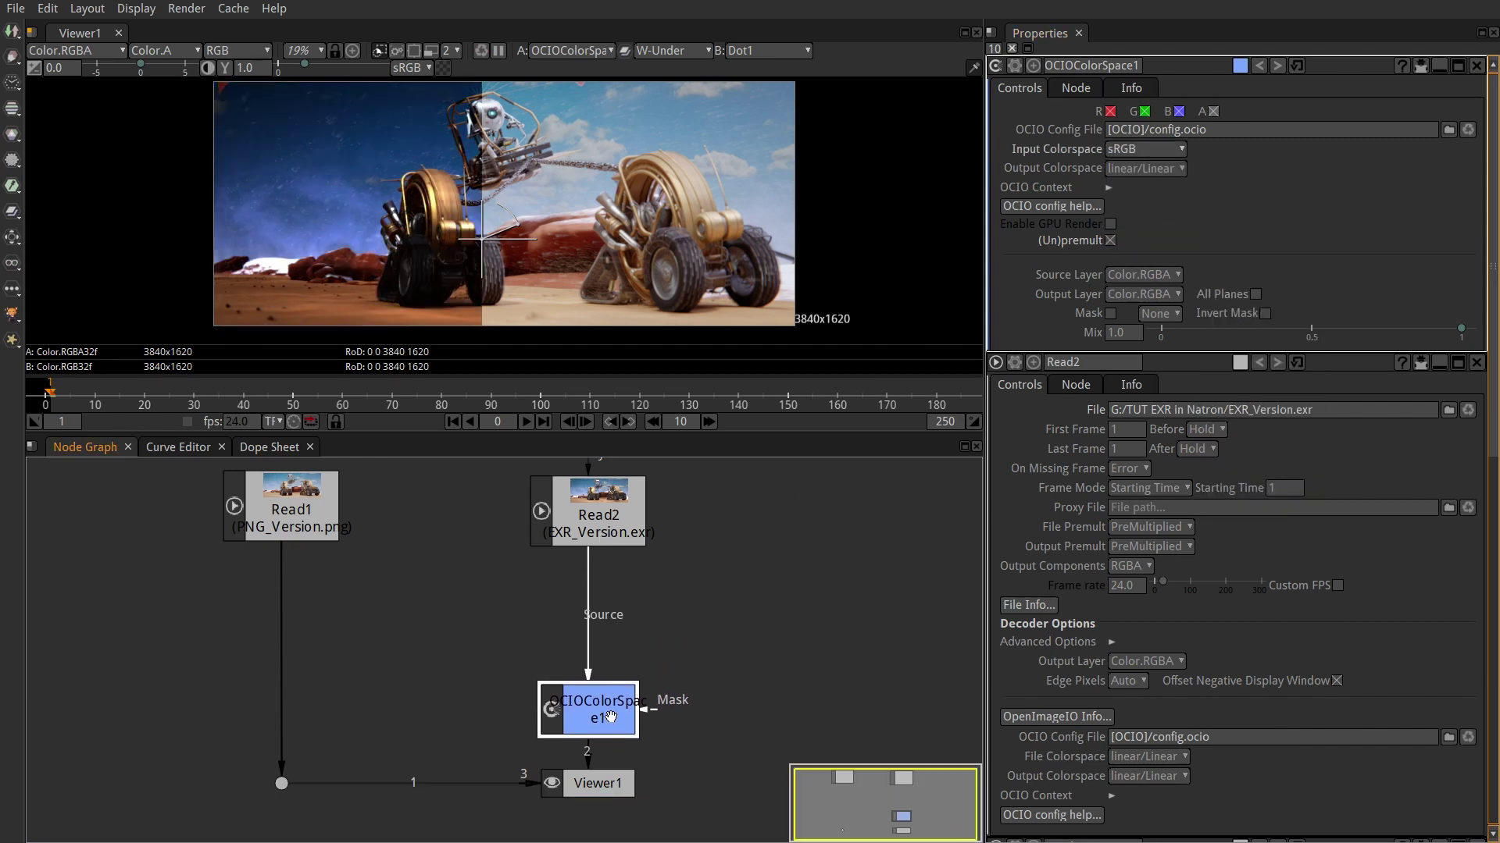
mouse_move(482, 239)
left_mouse_down()
mouse_move(383, 235)
mouse_move(464, 231)
left_mouse_up()
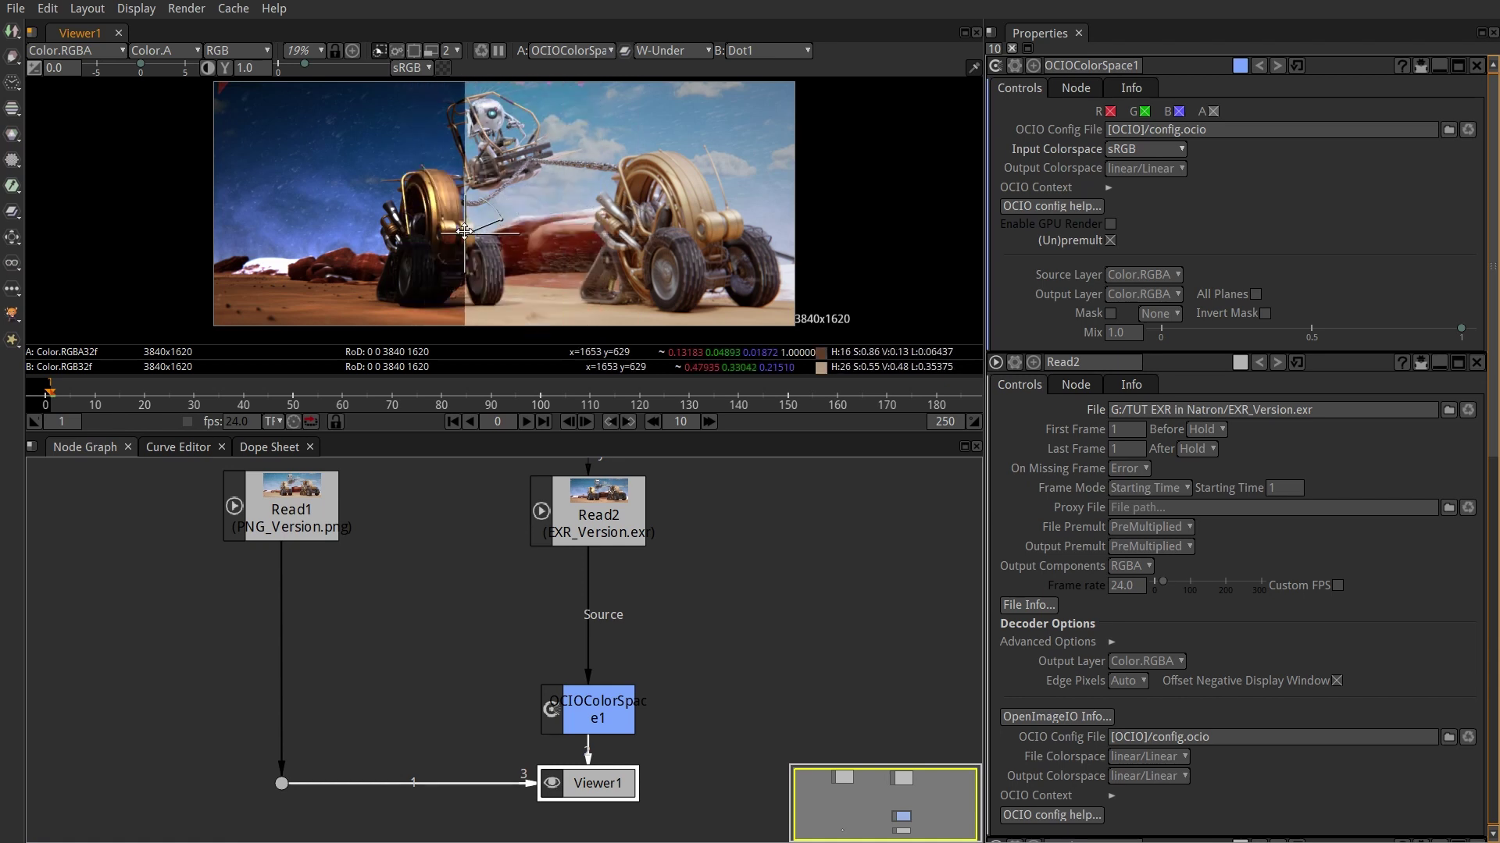
Step: Insert an OCIOLookTransform node between the EXR_Version.exr read node and OCIOColorSpace1
left_click(597, 509)
key("Tab")
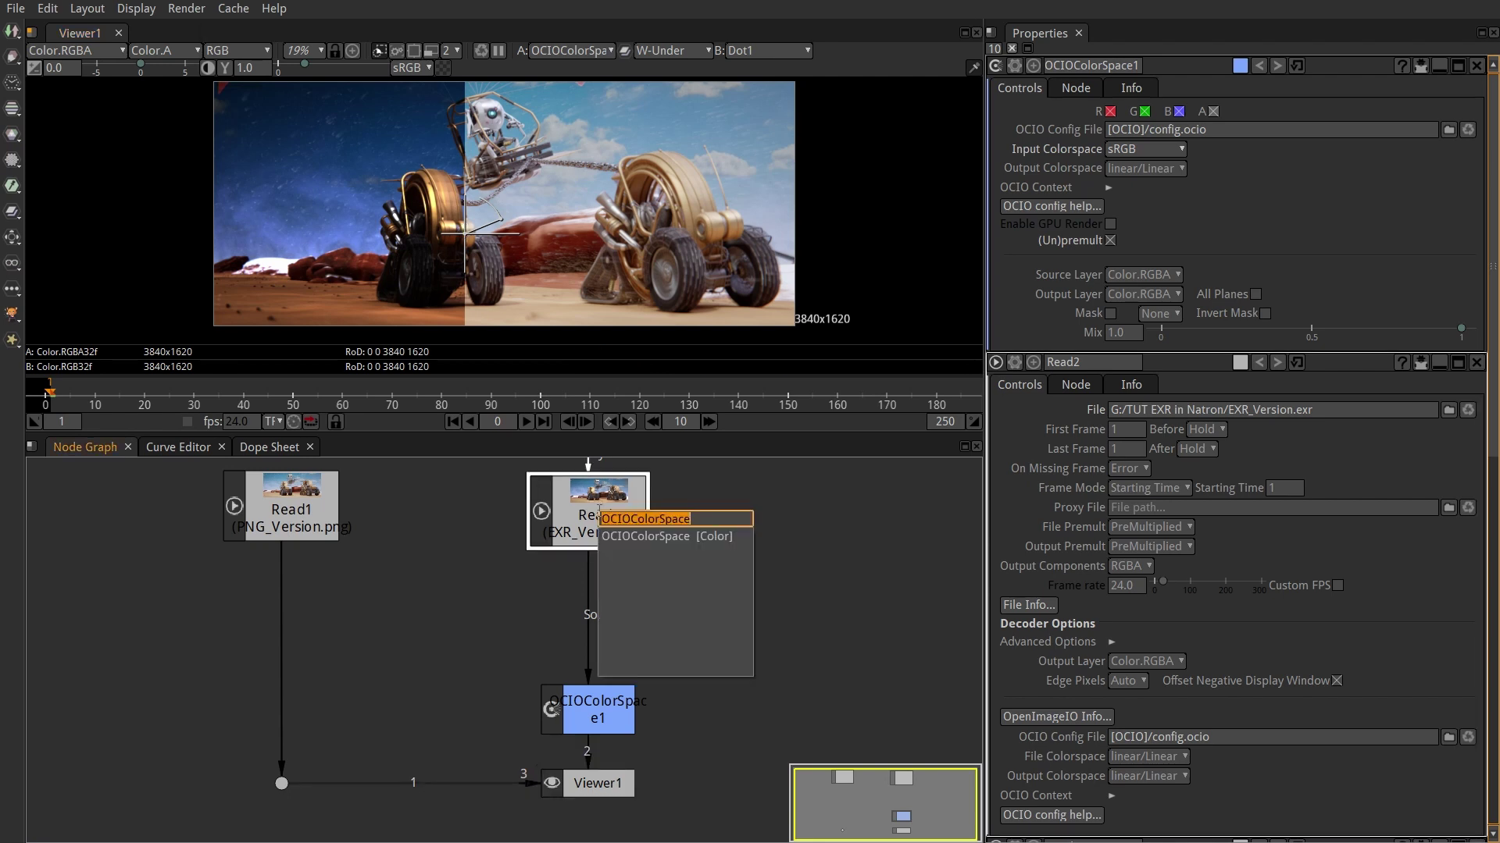
type("ociolook")
key("Return")
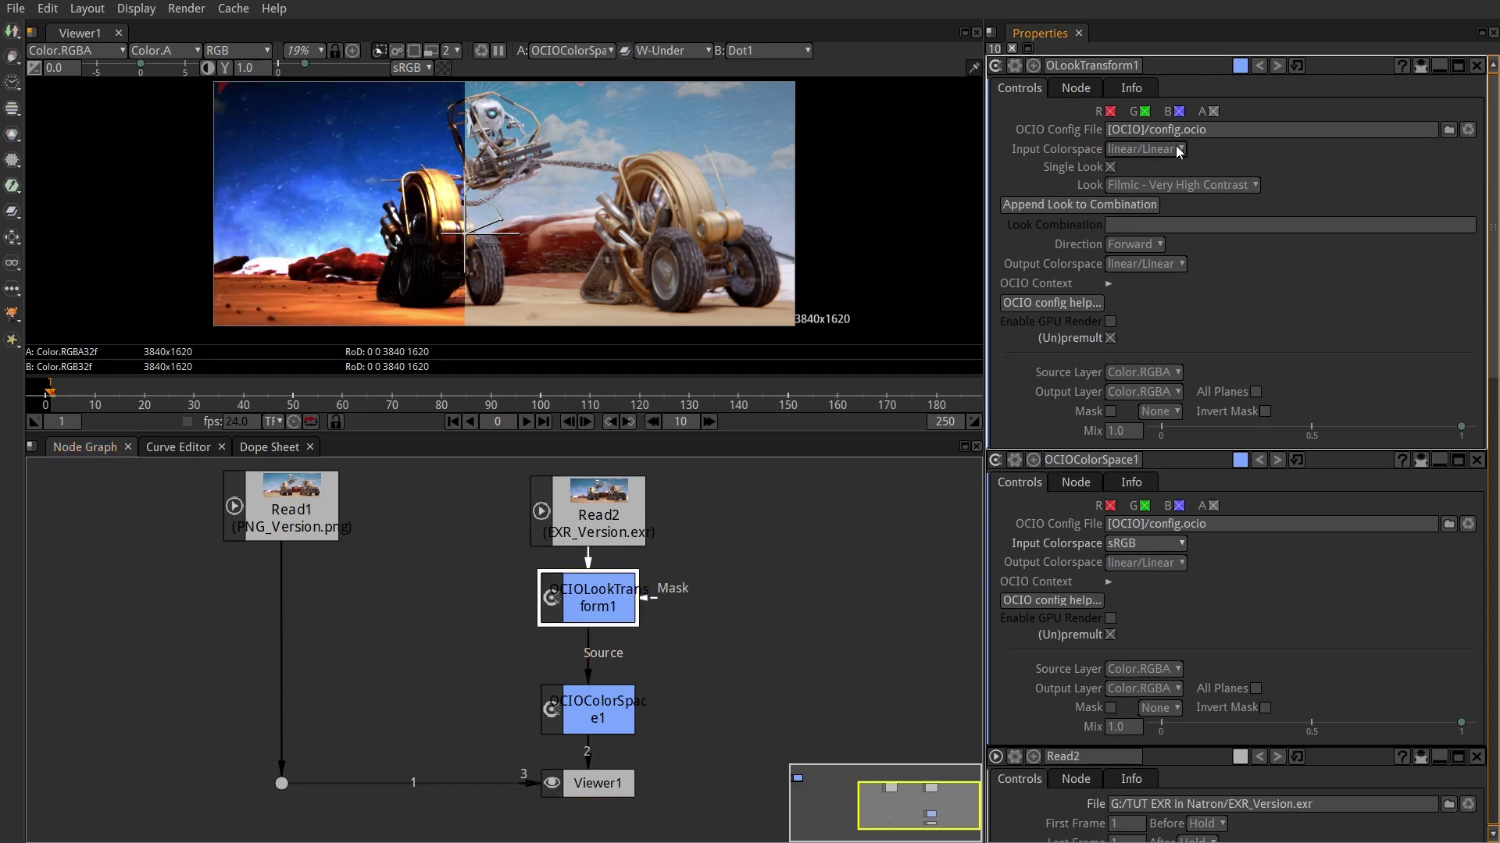
Step: Set the look transform's output colorspace to display/Filmic sRGB and shift the viewer wipe to compare with the PNG
left_click(1164, 264)
mouse_move(1164, 317)
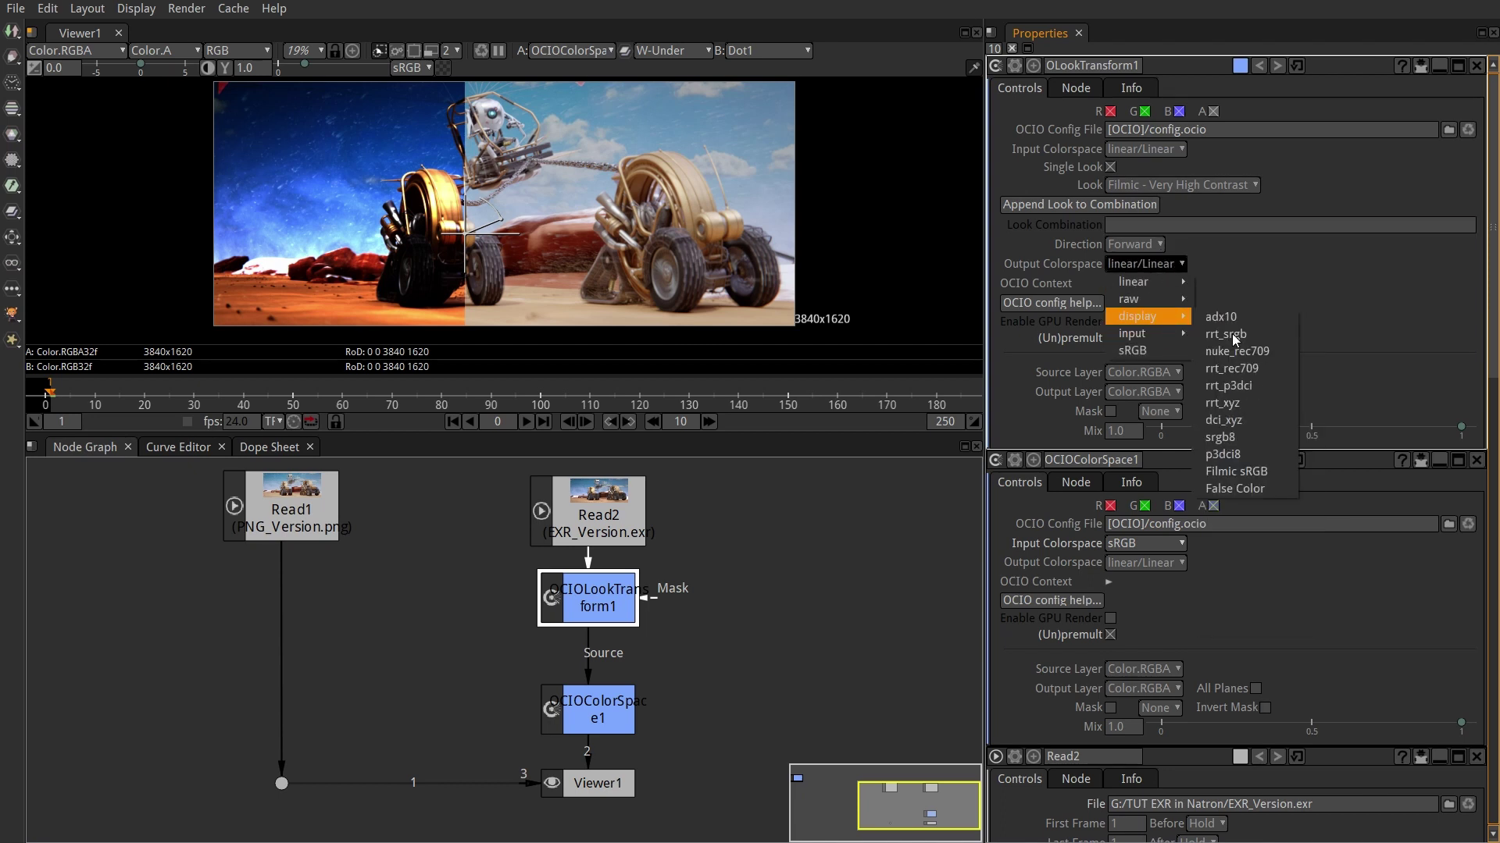
left_click(1261, 471)
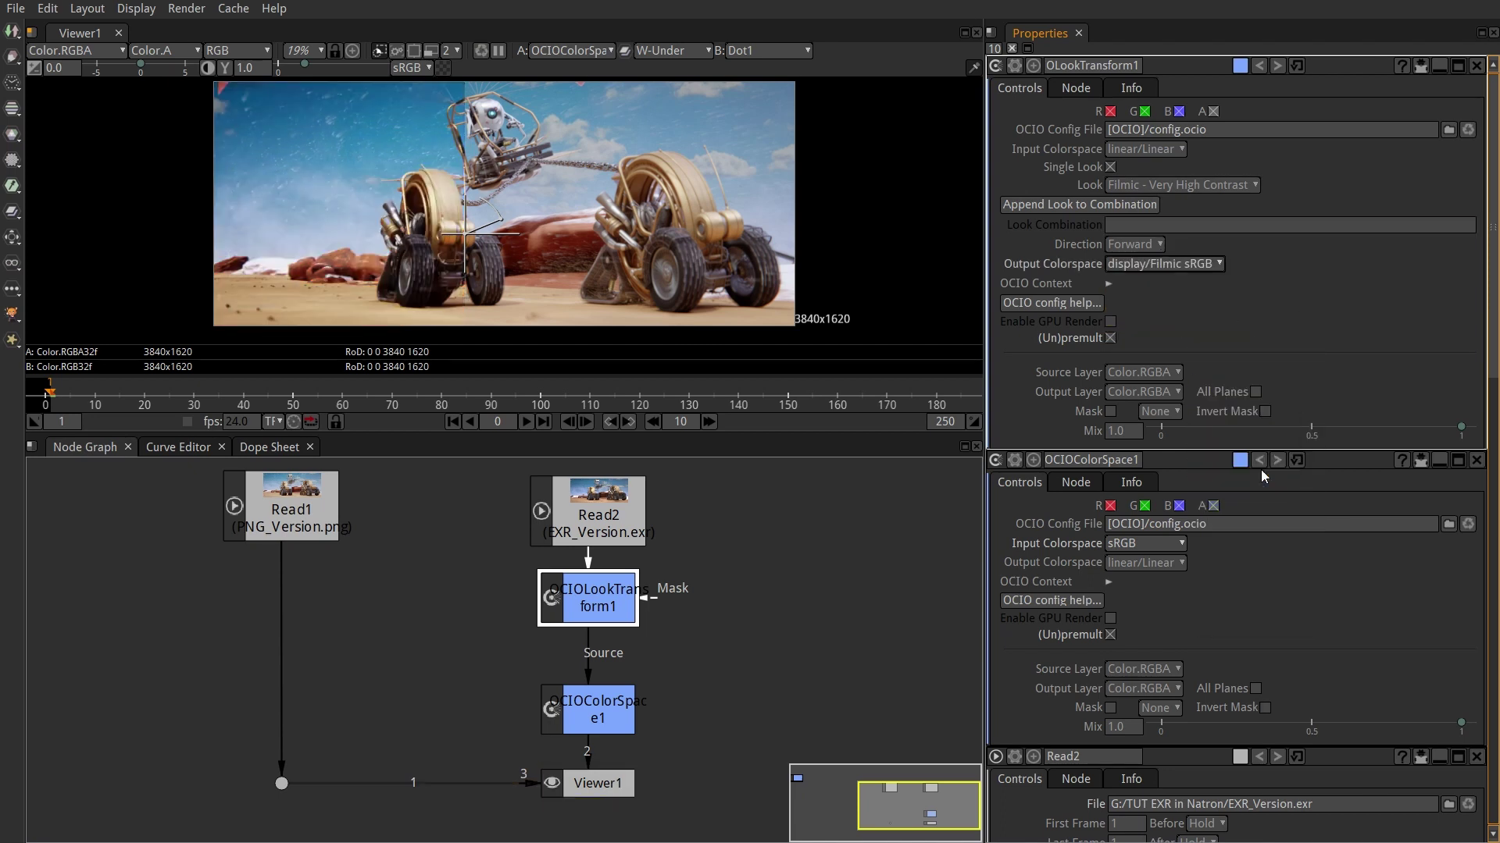
mouse_move(465, 233)
left_mouse_down()
mouse_move(540, 232)
mouse_move(471, 232)
left_mouse_up()
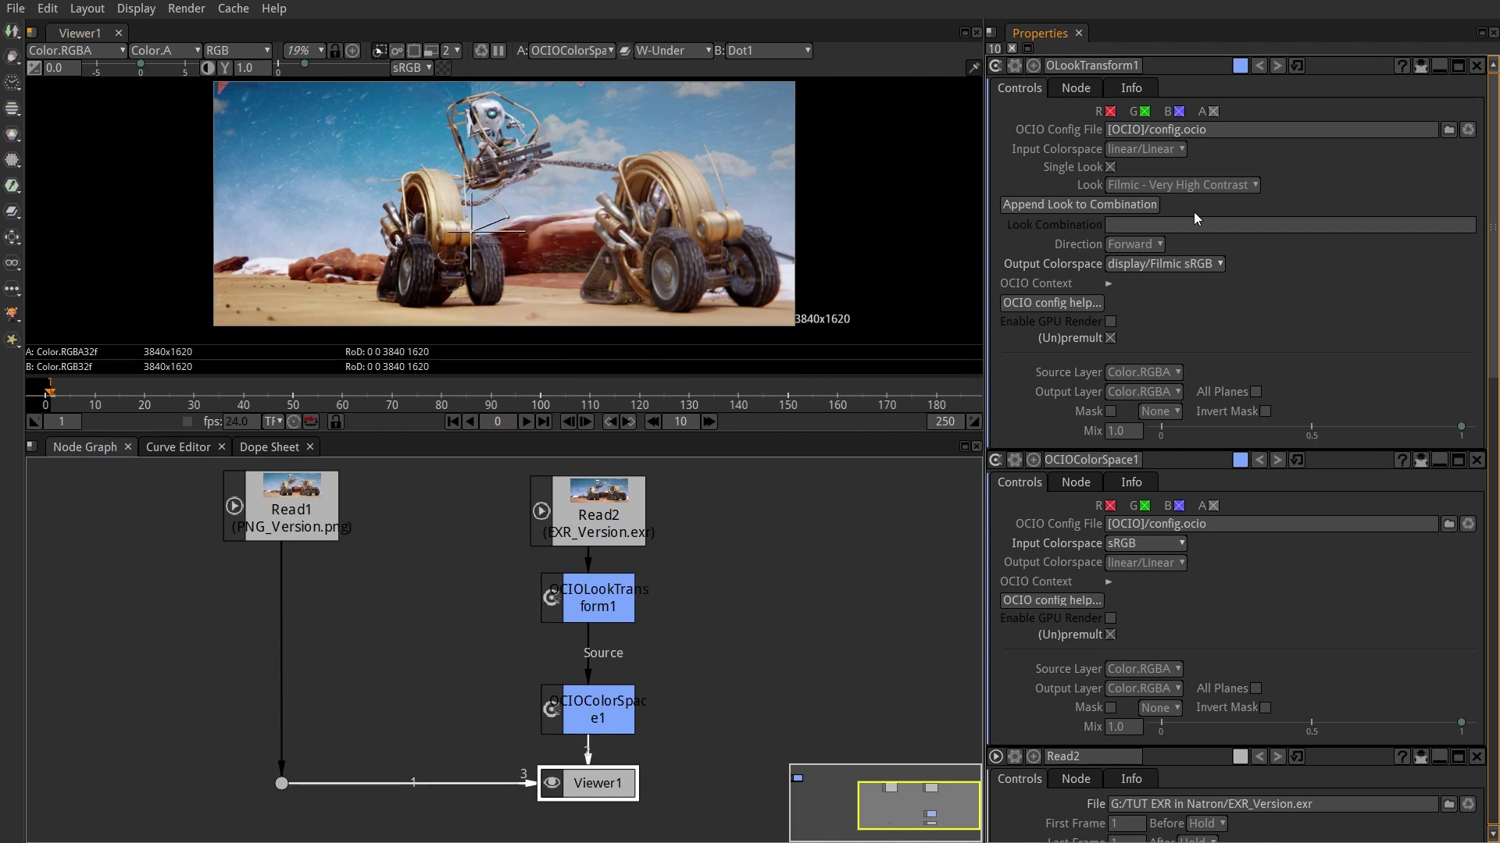
Step: Load D:/ColorOCIOs/AgX-main/config.ocio as the look transform's OCIO config file
left_click(1448, 129)
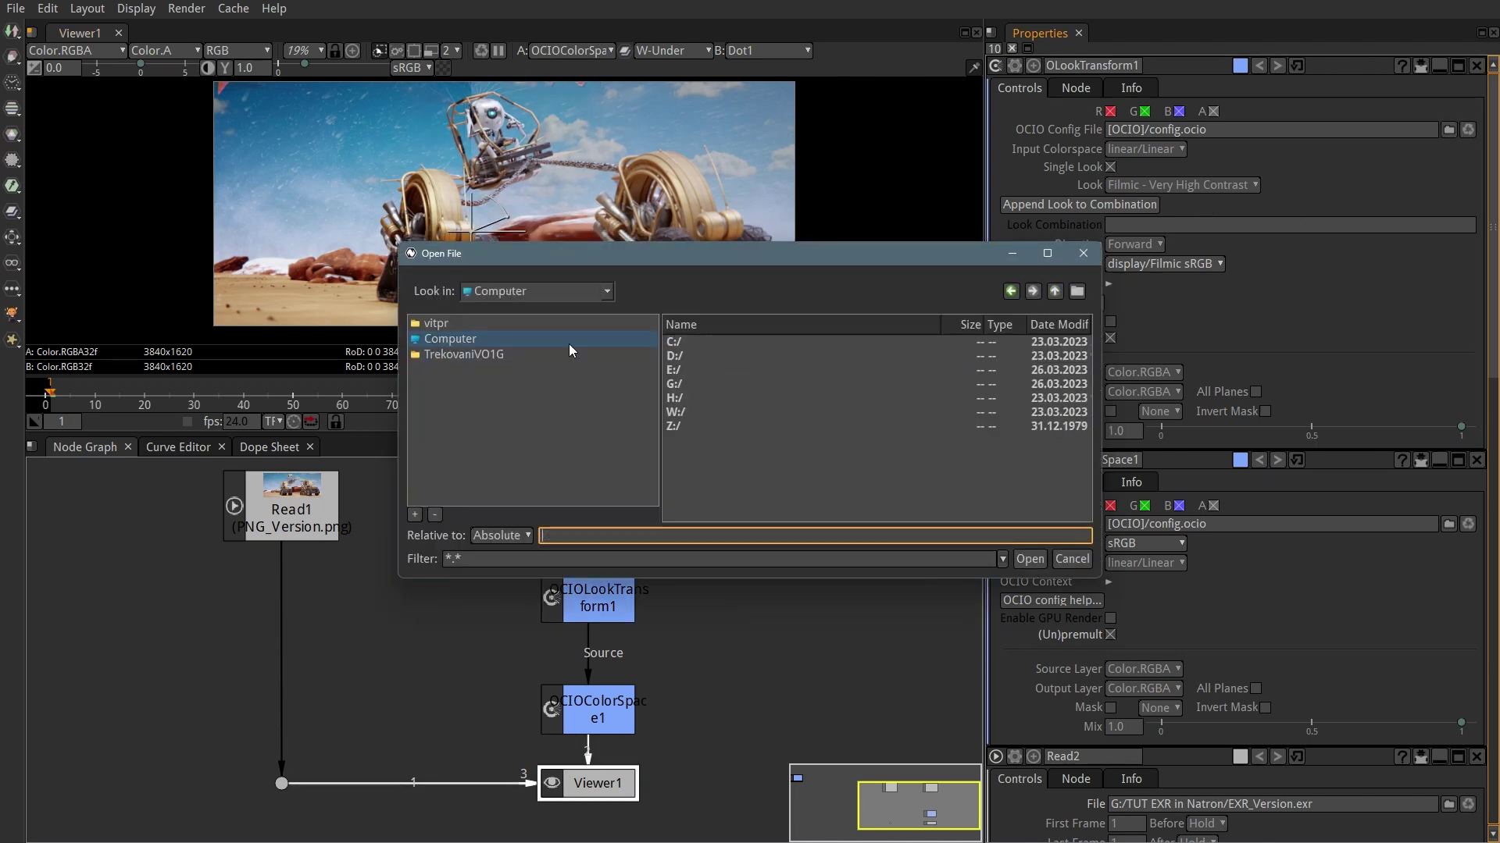
double_click(673, 355)
double_click(714, 398)
double_click(706, 342)
left_click(707, 355)
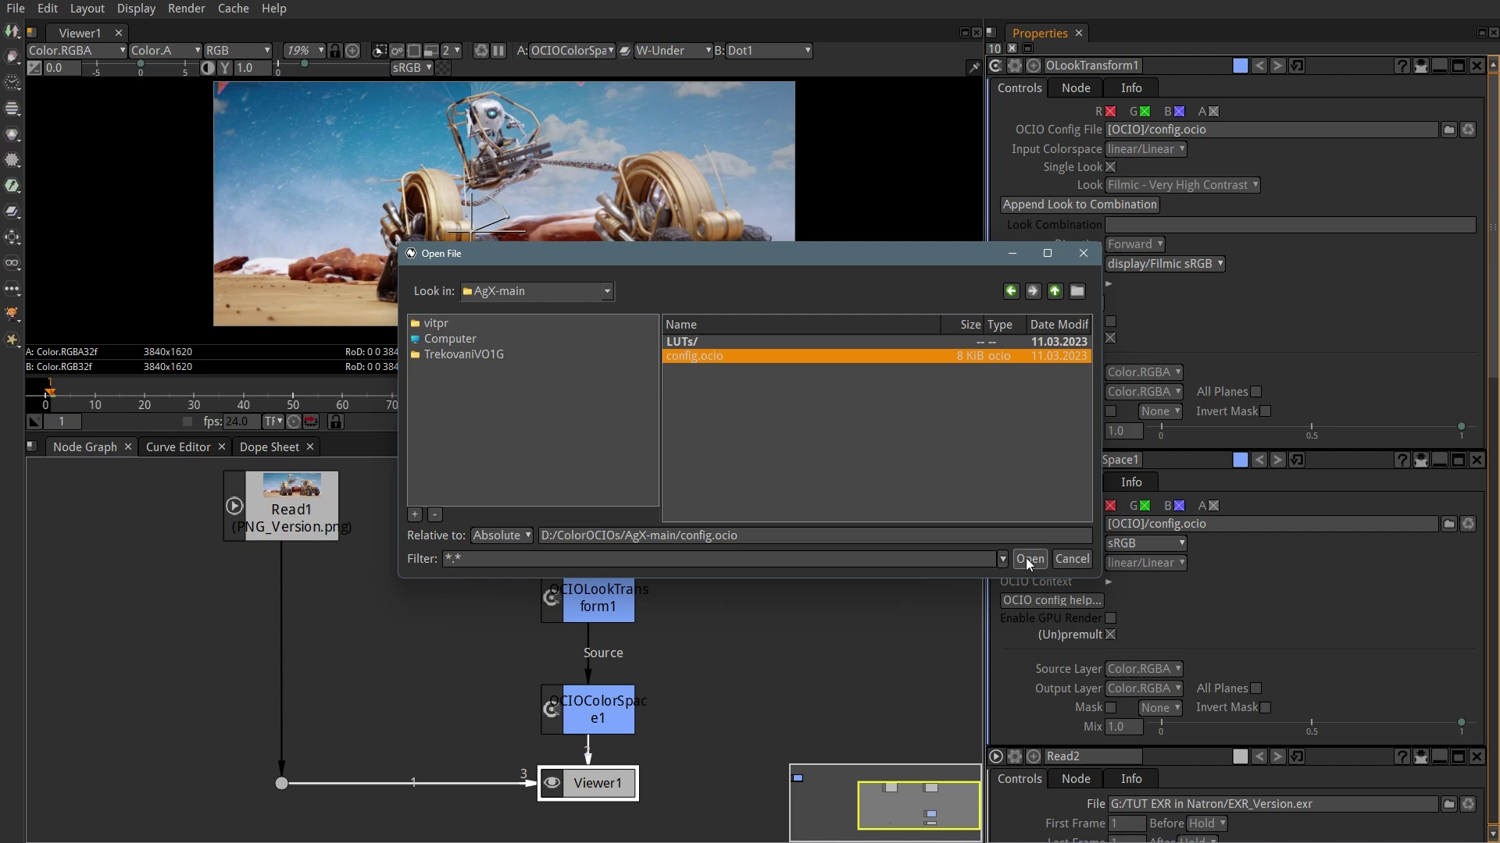
left_click(1027, 558)
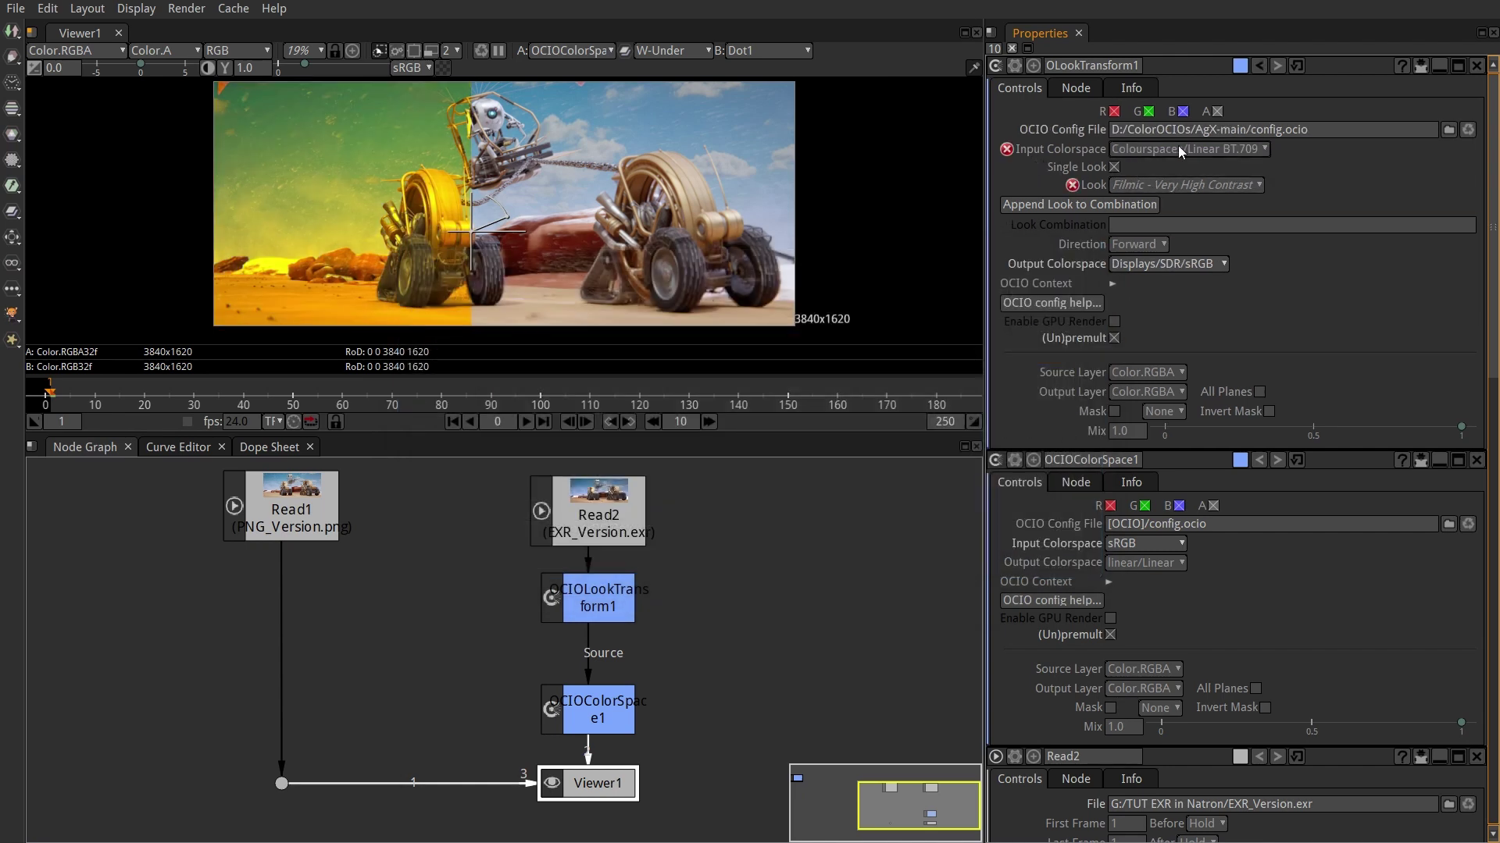
Step: Try Utilities/Curves/2.2 EOTF Encoding as the look transform's input colorspace
left_click(1249, 149)
mouse_move(1203, 201)
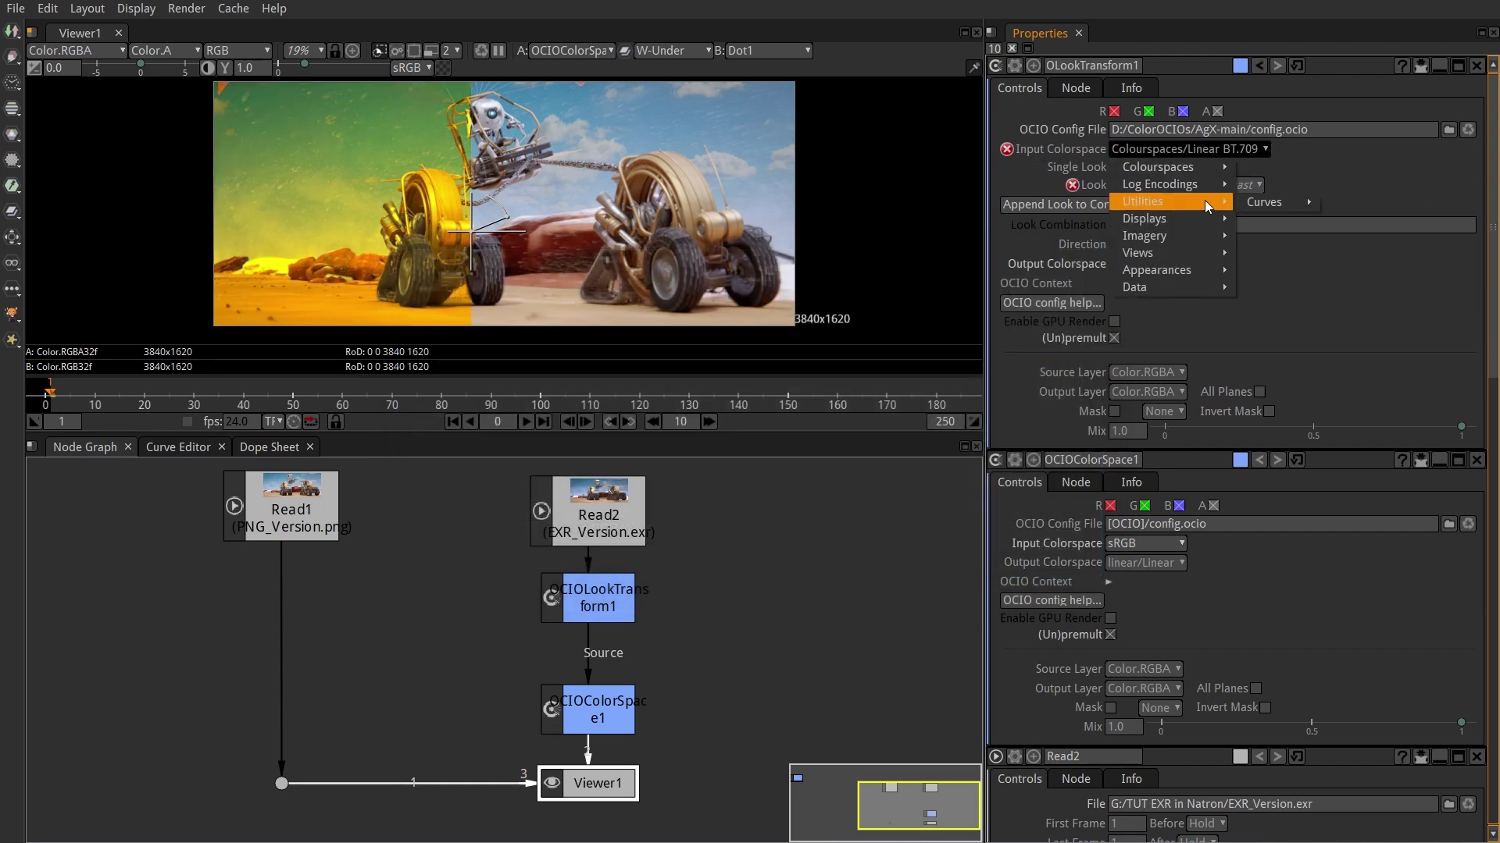
mouse_move(1327, 201)
left_click(1406, 204)
Step: Set the look transform's input colorspace to Colourspaces/Linear BT.709 and its look to Punchy
left_click(1270, 153)
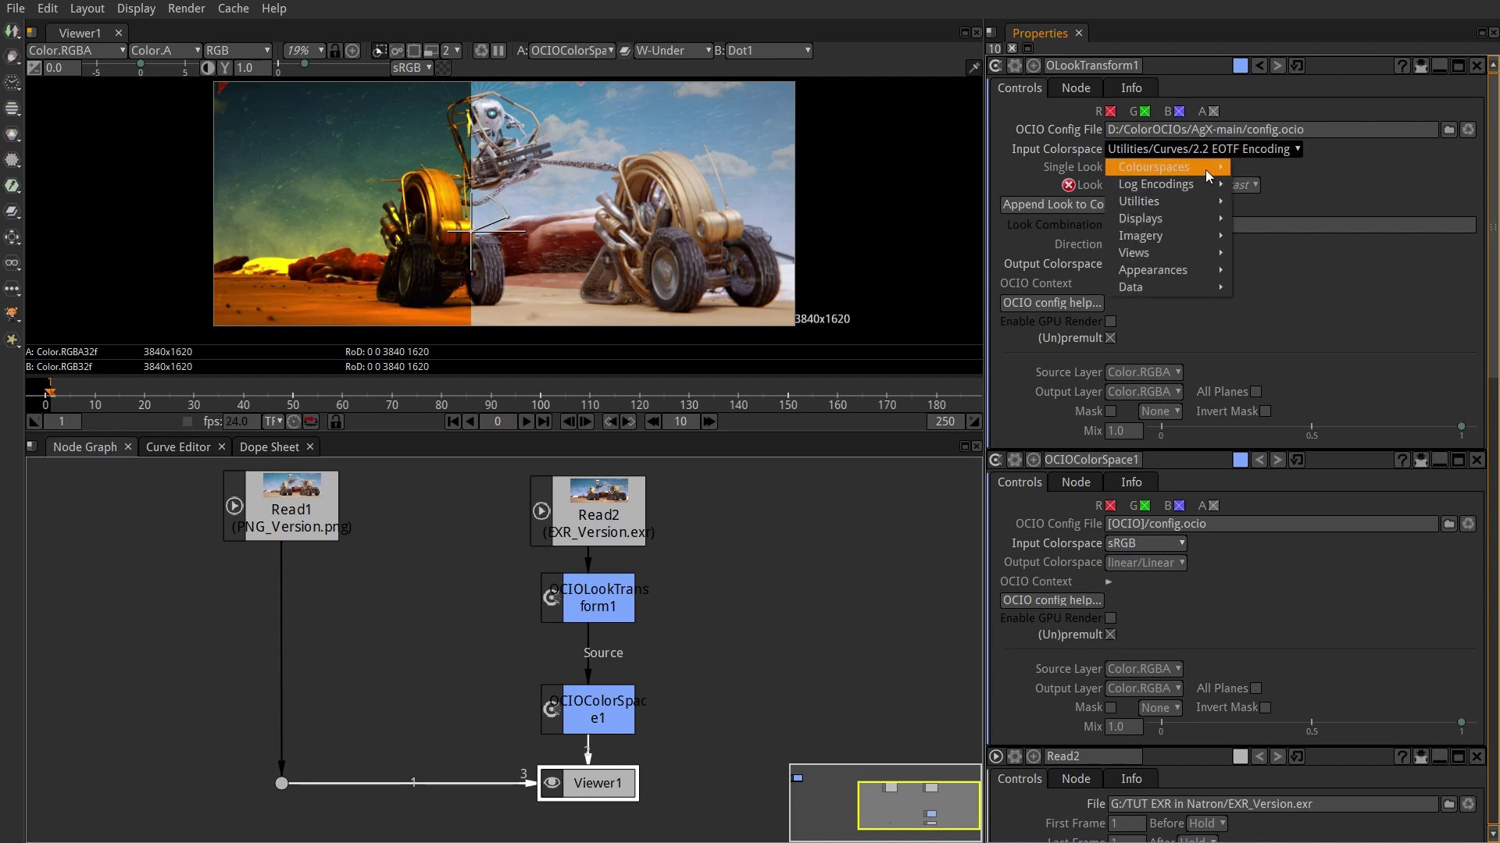
mouse_move(1258, 168)
left_click(1319, 167)
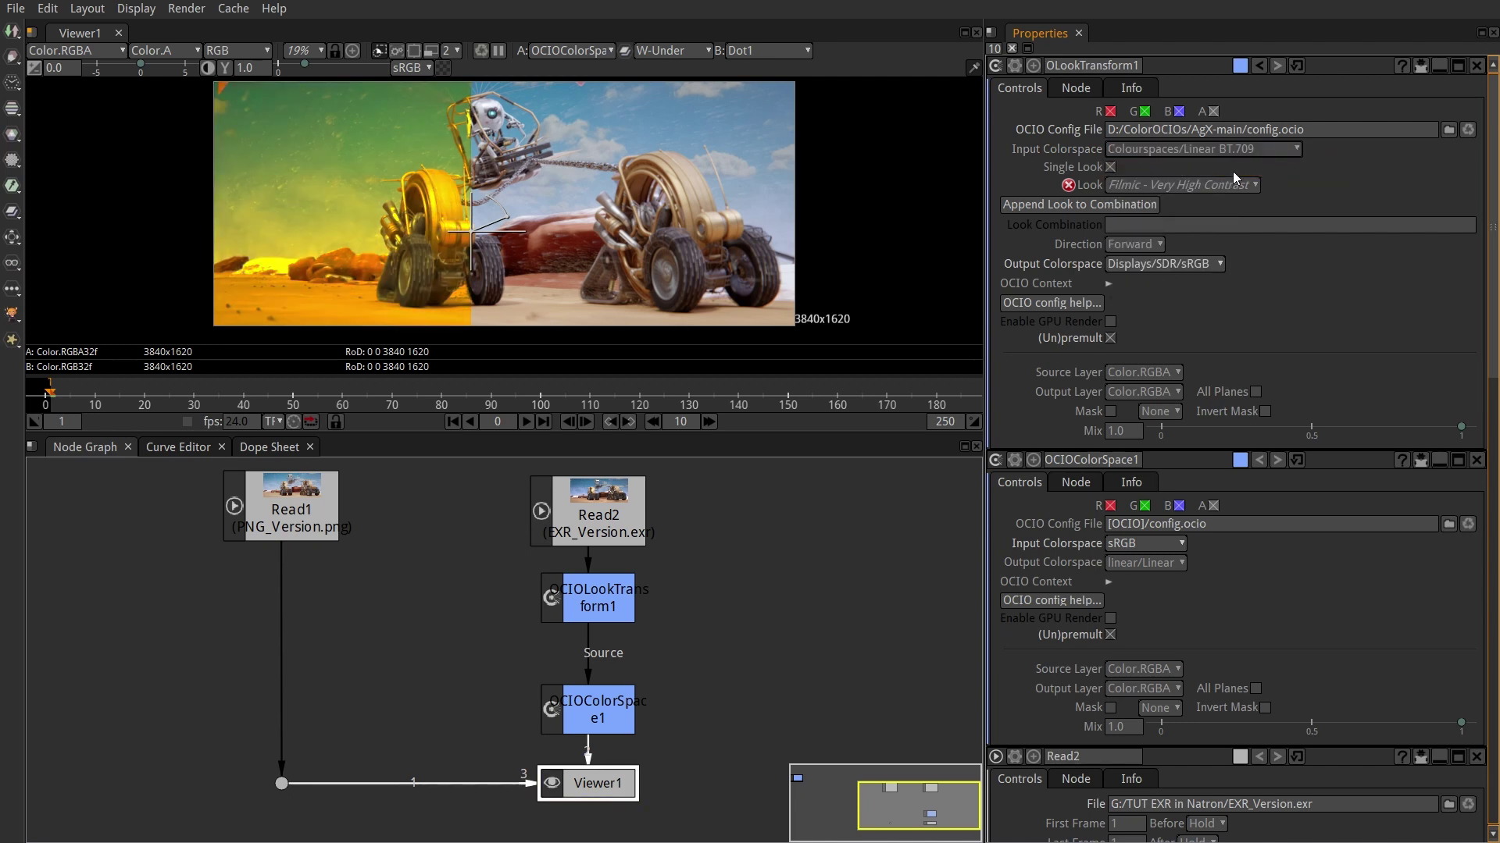
left_click(1250, 185)
left_click(1167, 218)
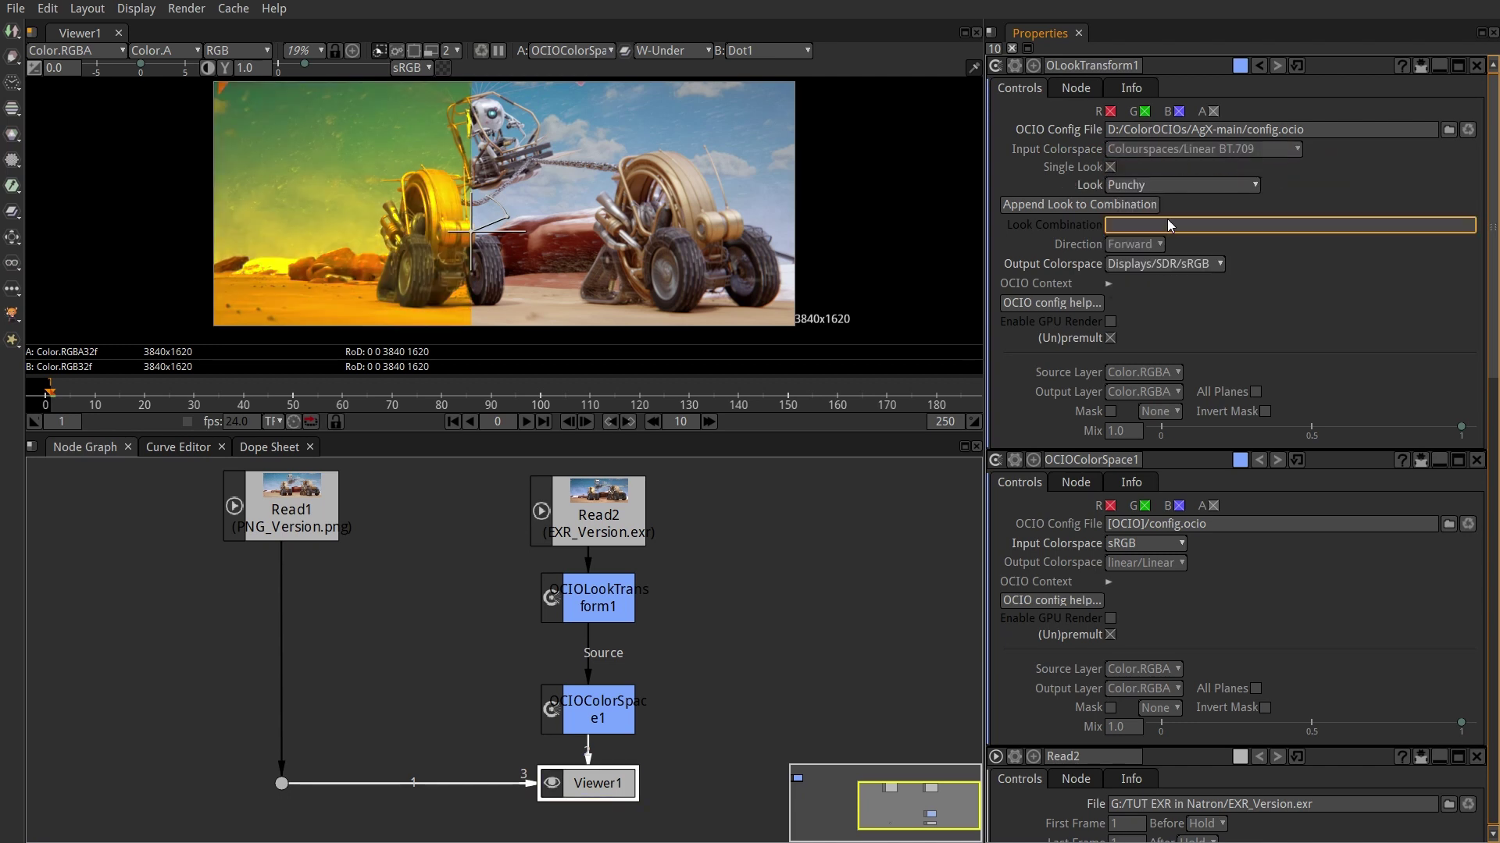
Step: Set the look transform's output colorspace to Imagery/AgX Base and move its node down just above OCIOColorSpace1
left_click(1213, 266)
mouse_move(1179, 351)
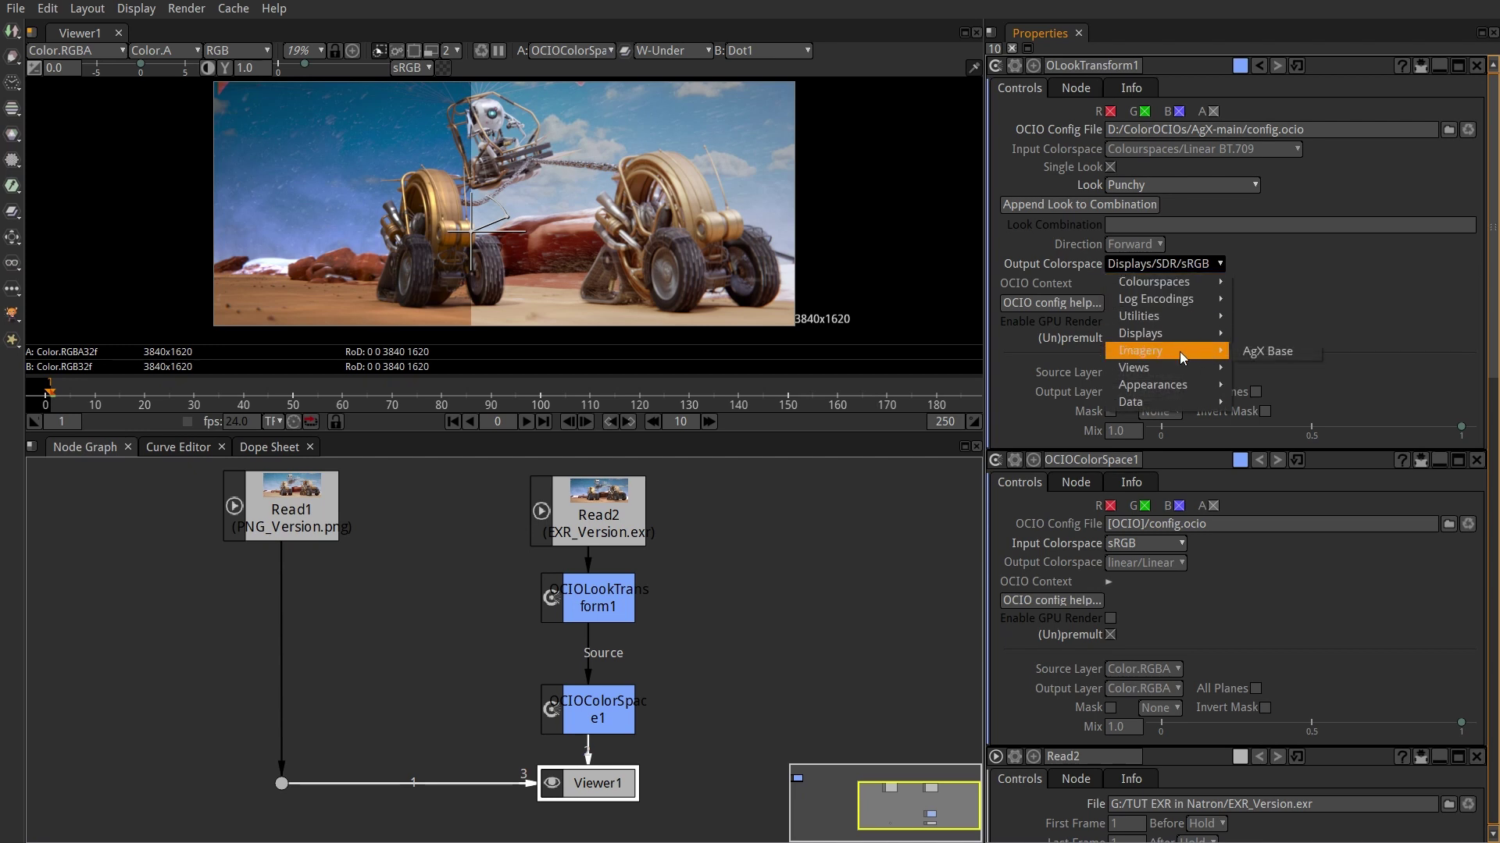
left_click(1263, 350)
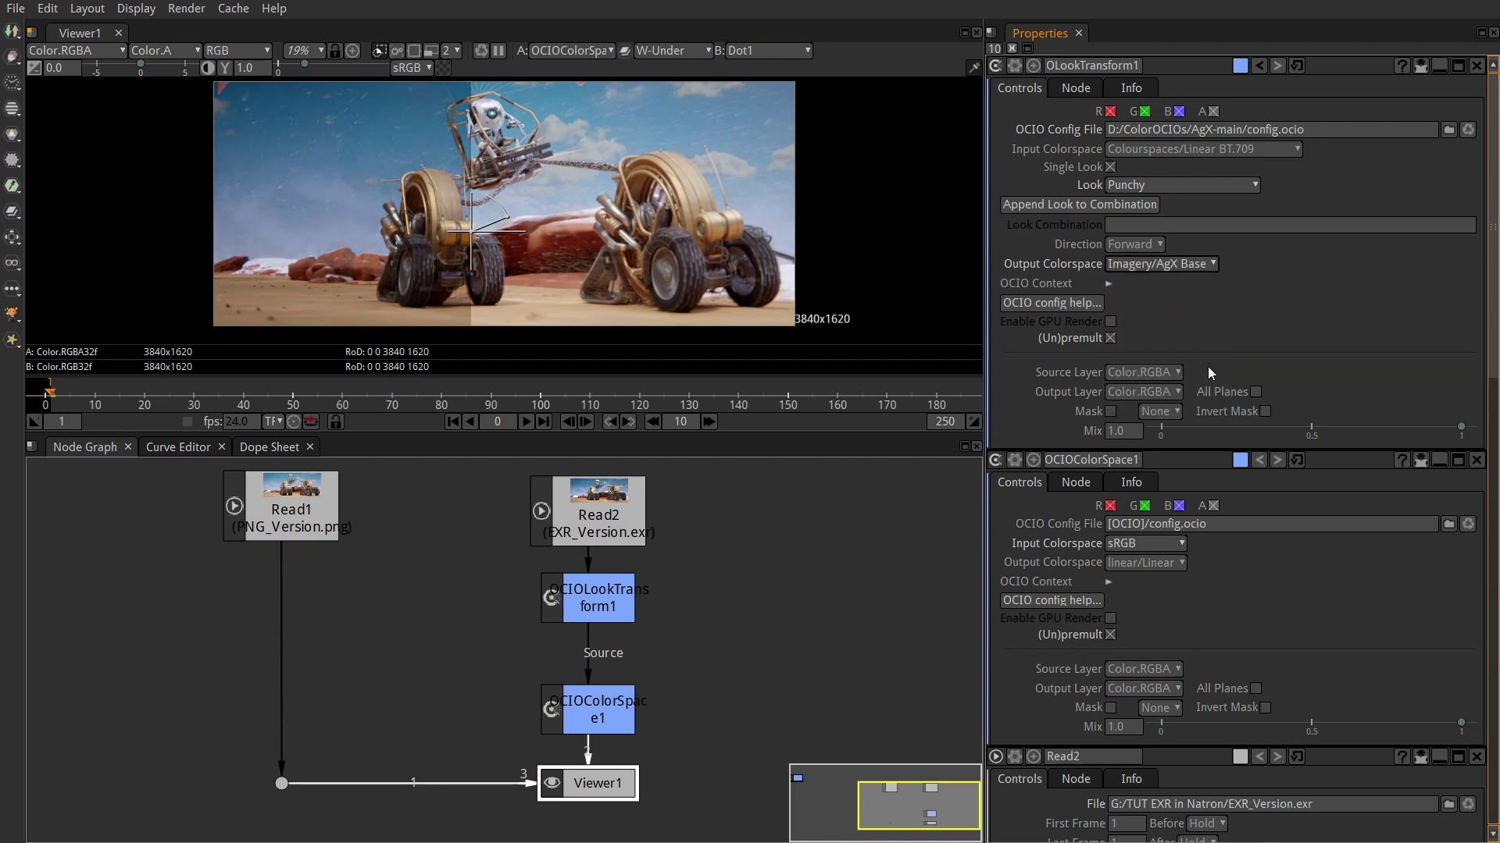
left_click_drag(604, 601, 605, 646)
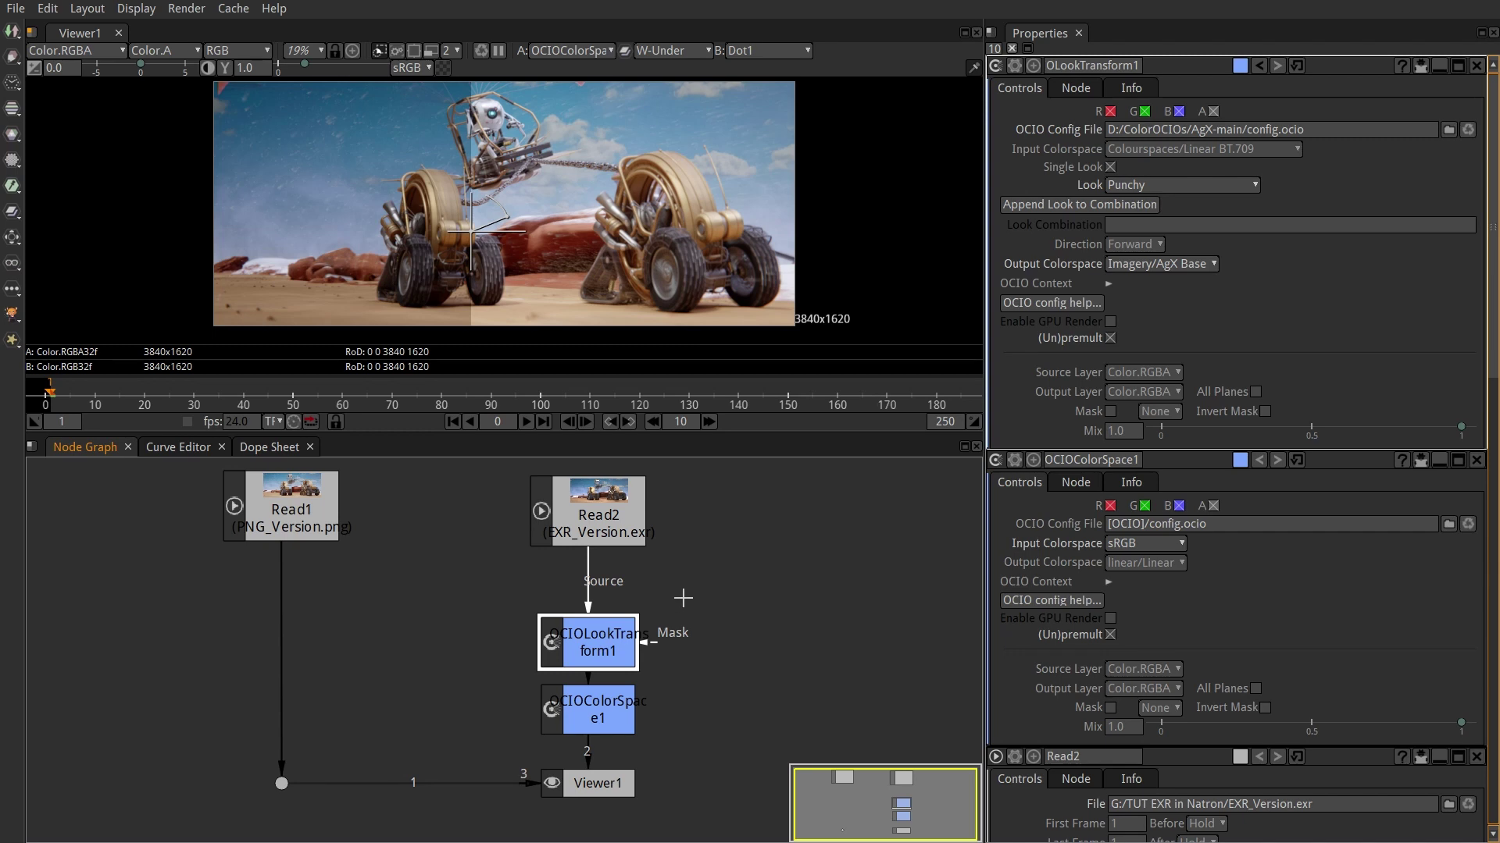
left_click_drag(471, 231, 450, 227)
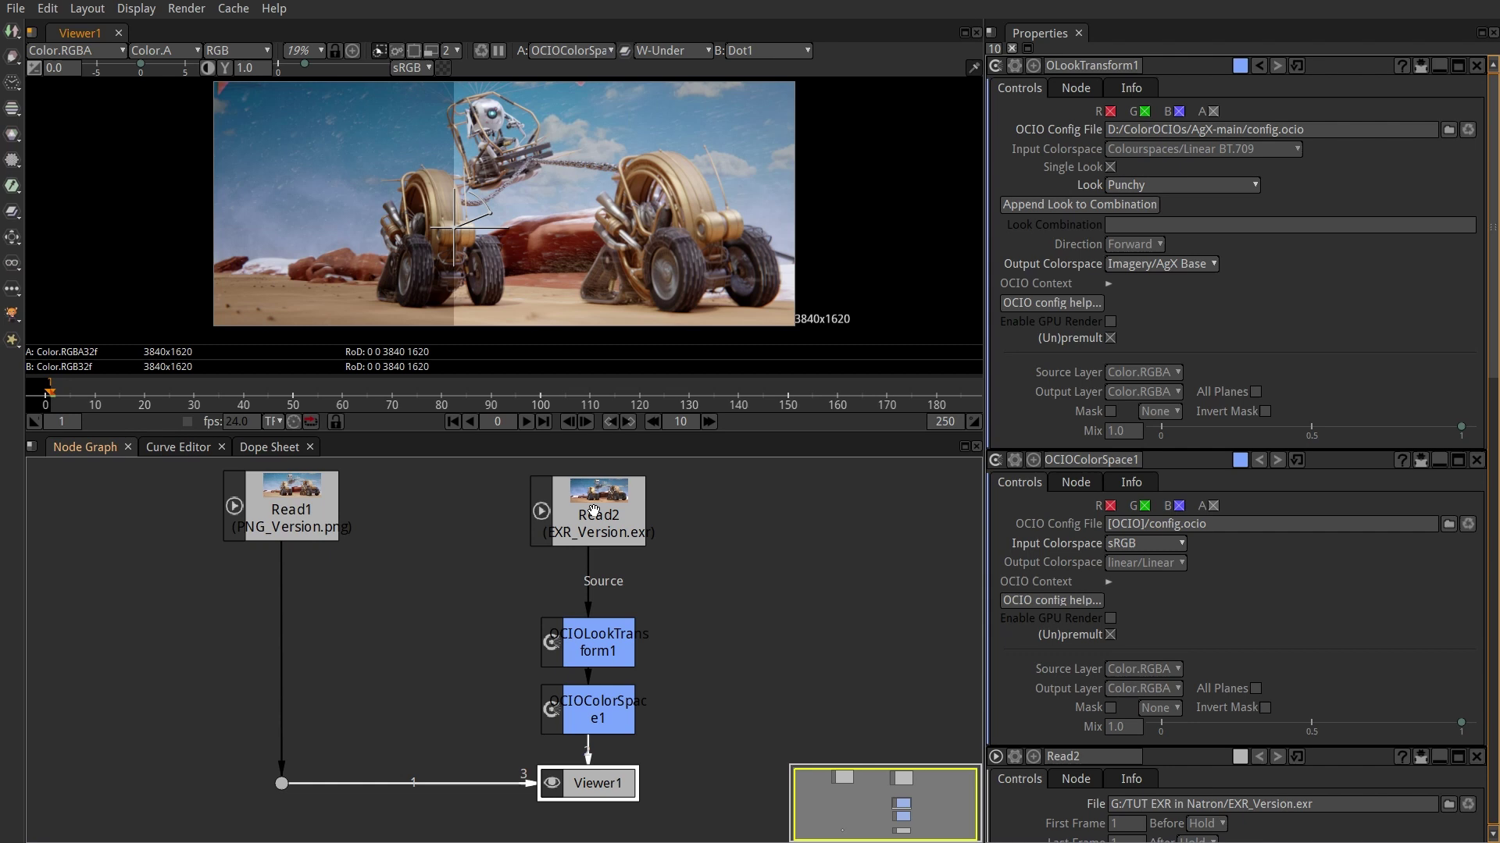
Step: Insert a Multiply [Color] node between the EXR_Version.exr read node and the look transform
left_click(594, 513)
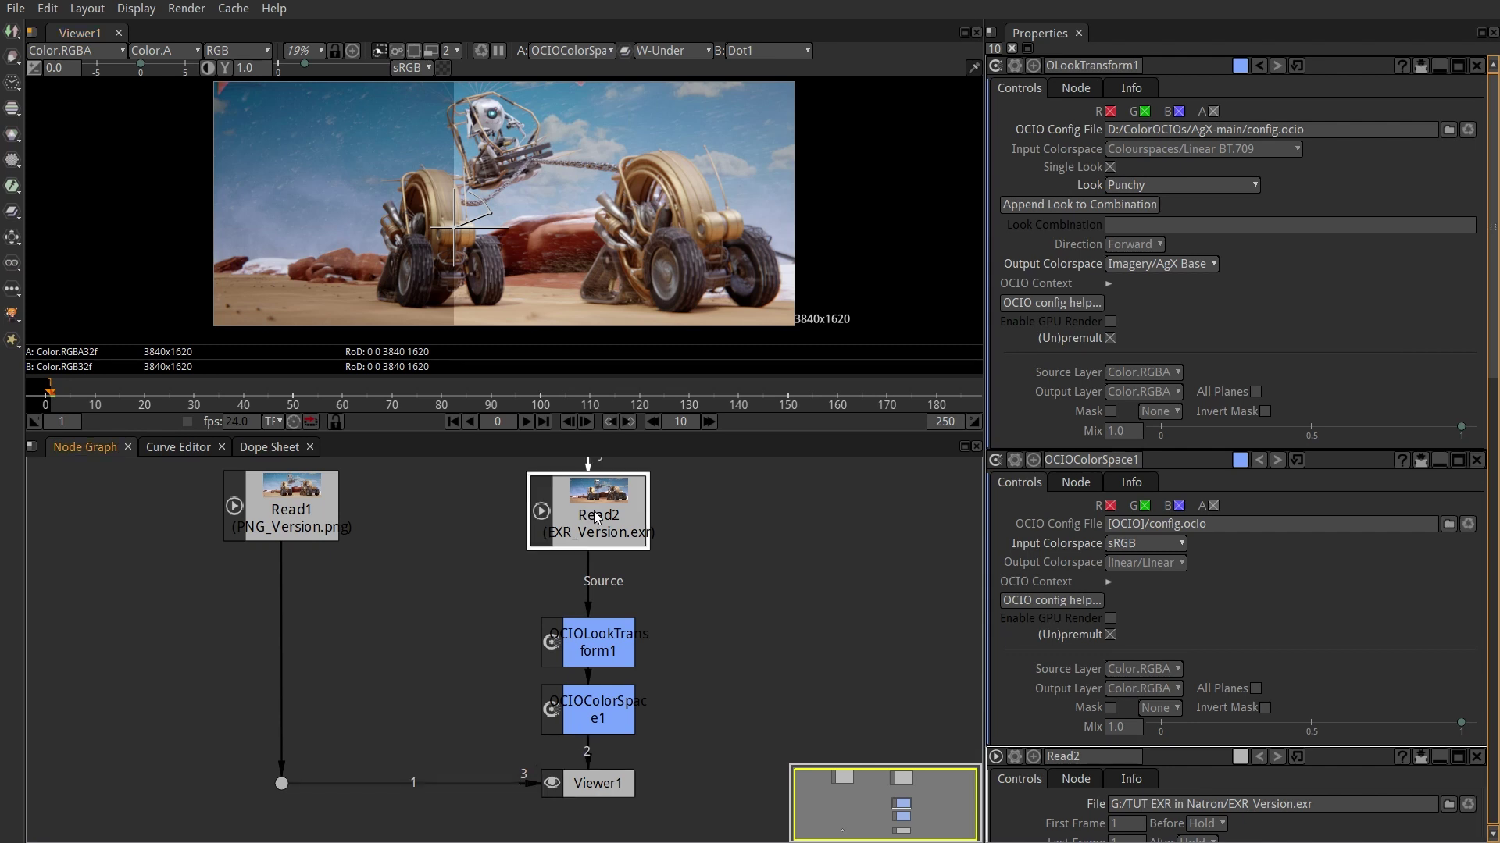
key("Tab")
type("mul")
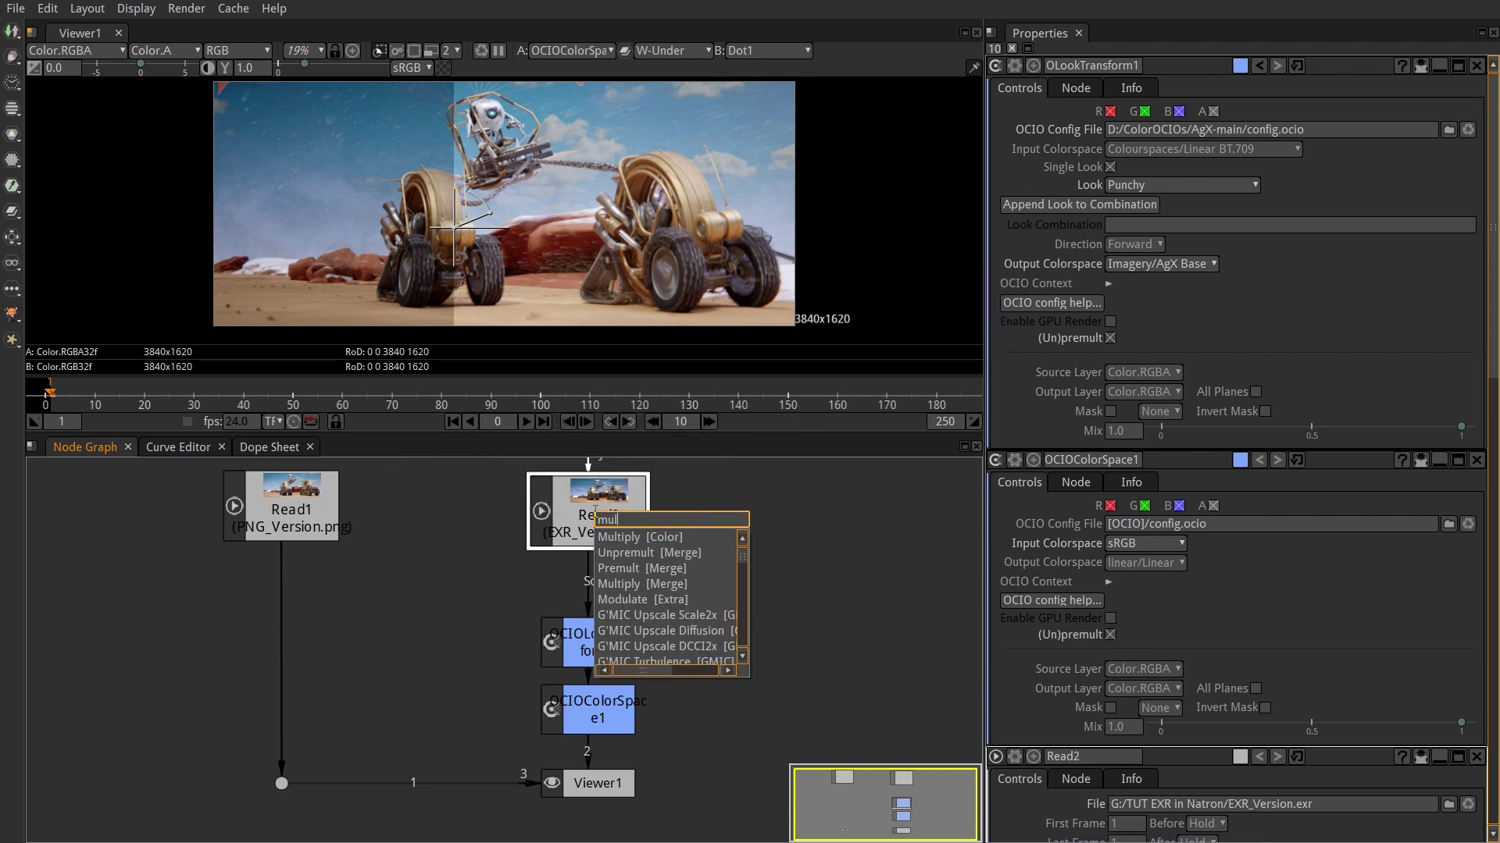
type("tipl")
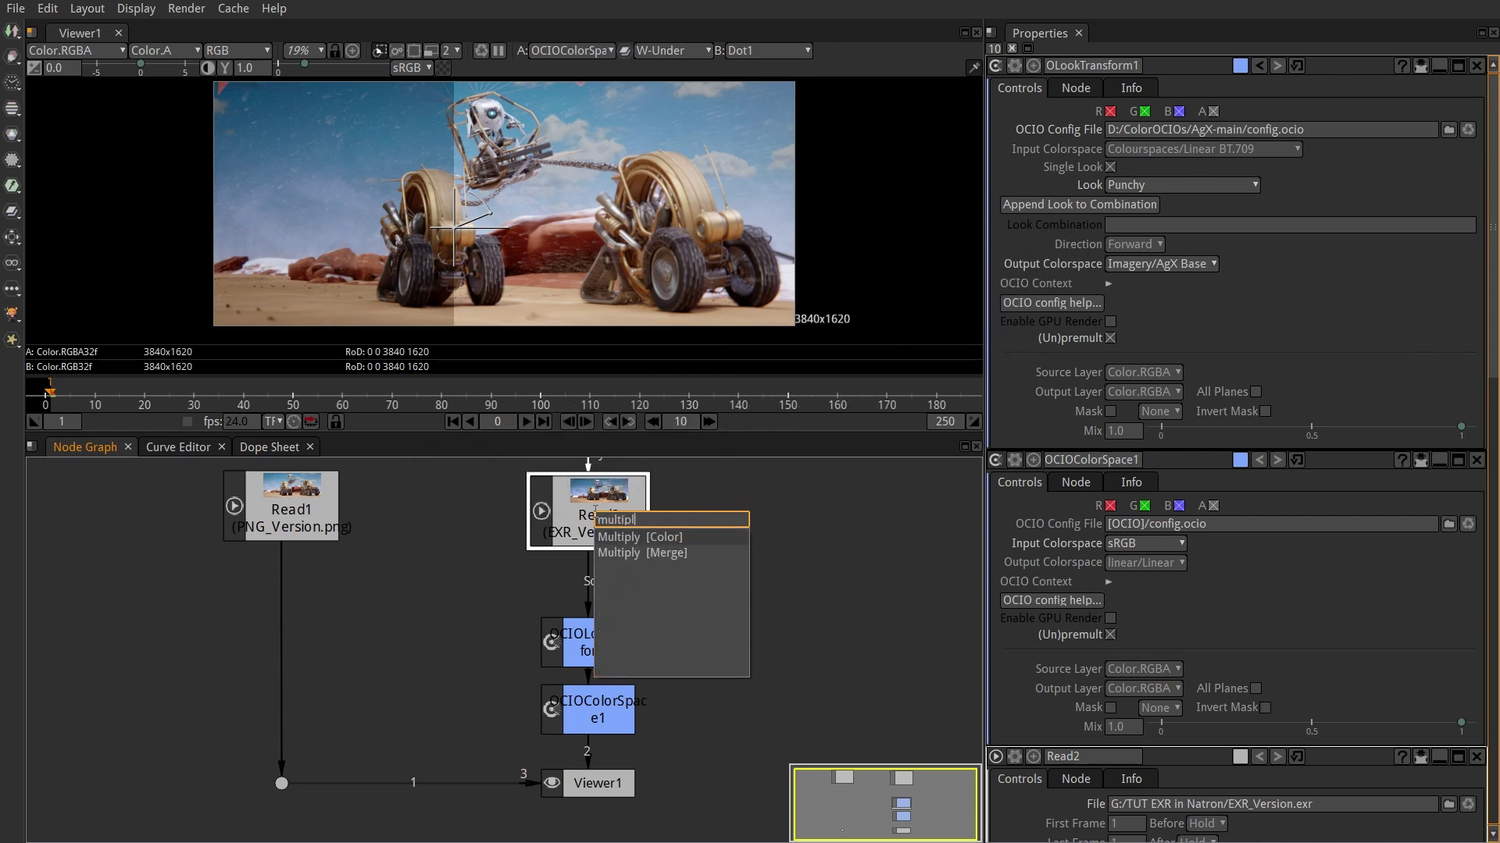
key("Return")
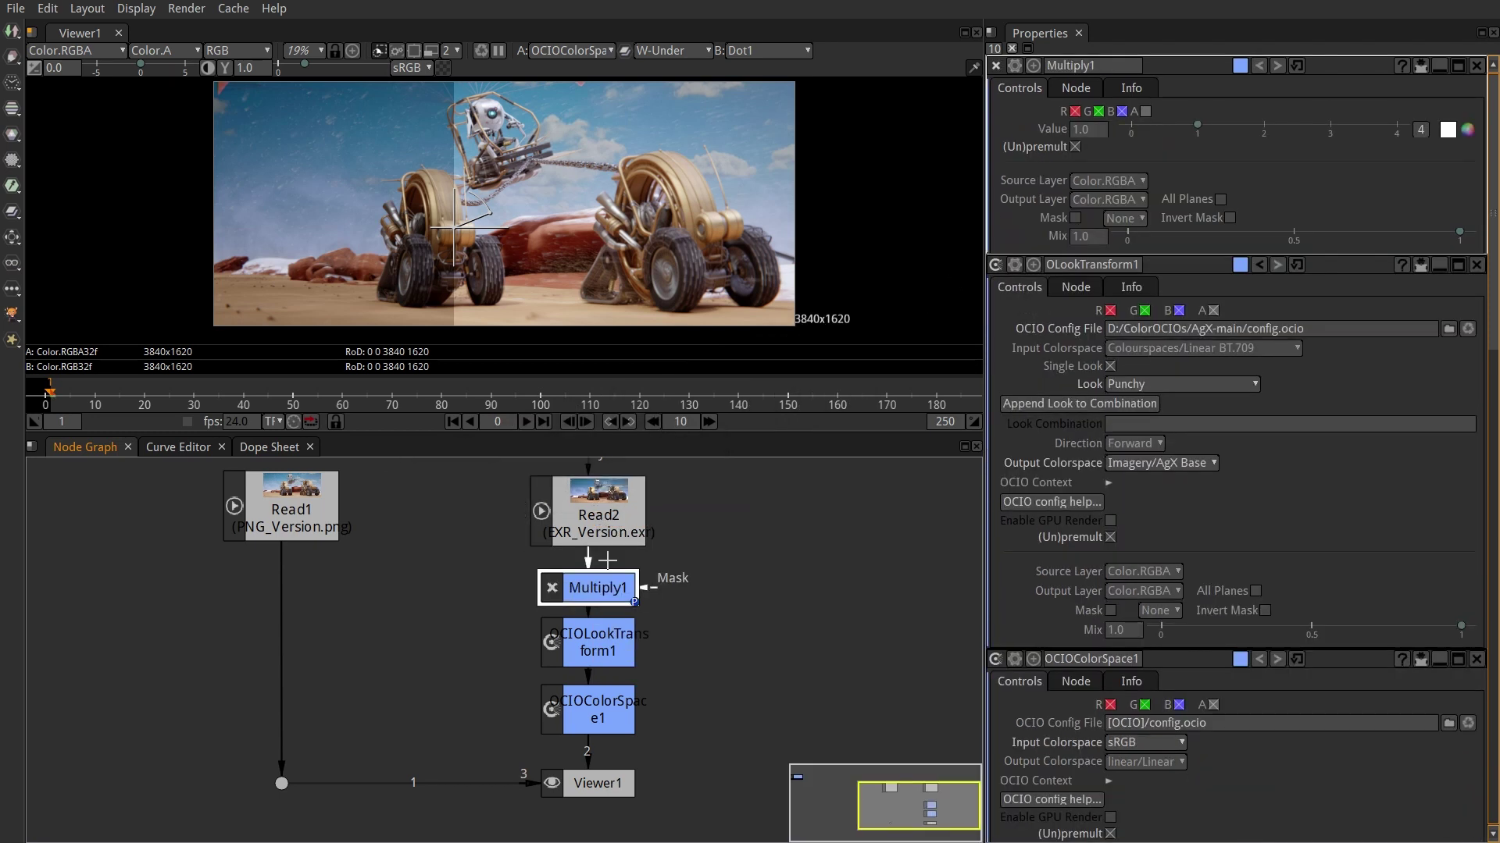
Step: Set the Multiply node's value to 2.2974 to brighten the EXR image
left_click(1087, 130)
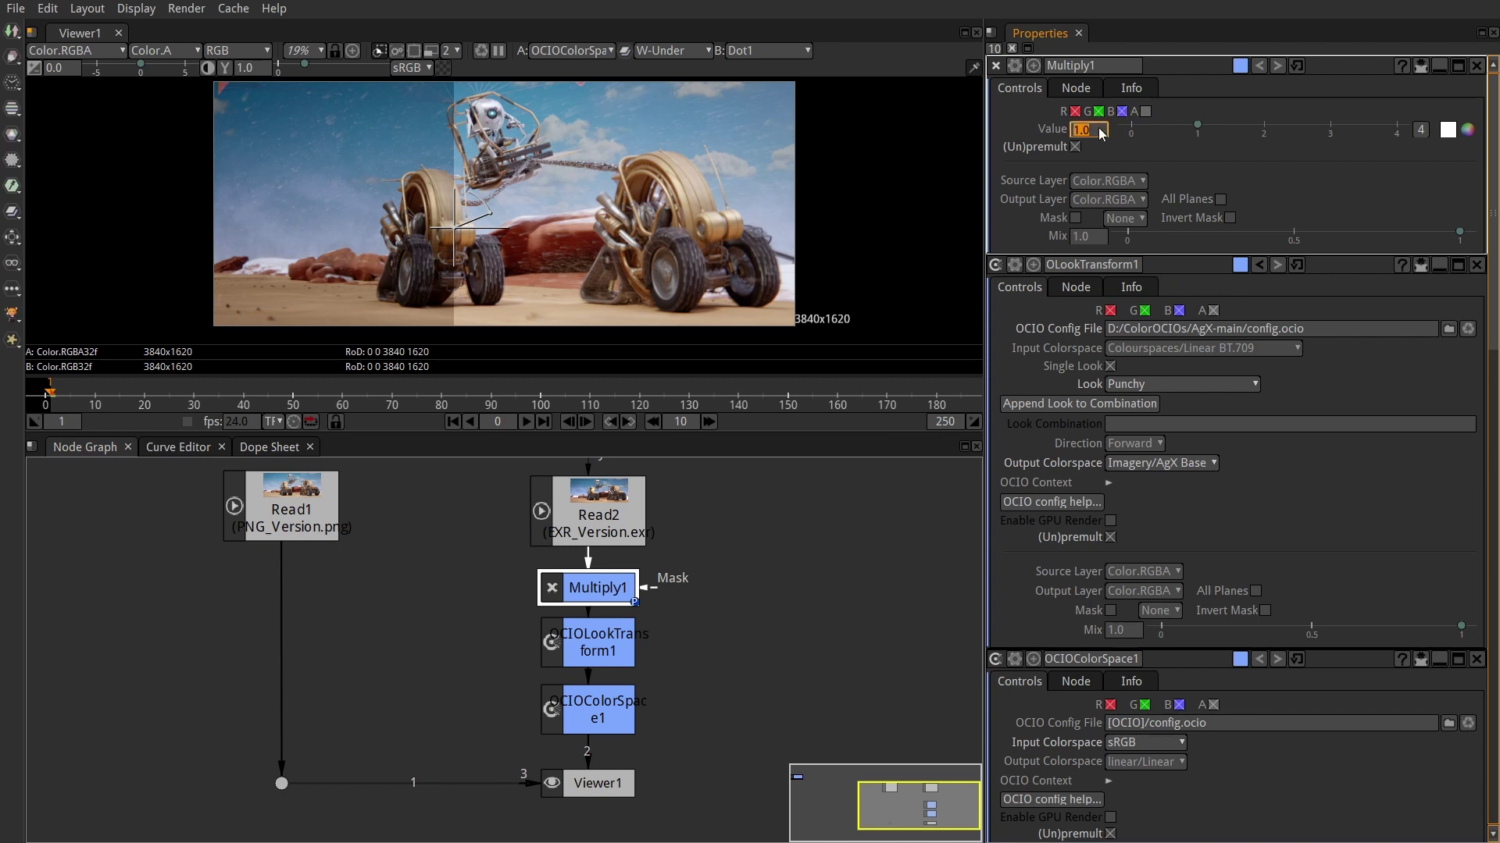
left_click(1100, 133)
key("BackSpace")
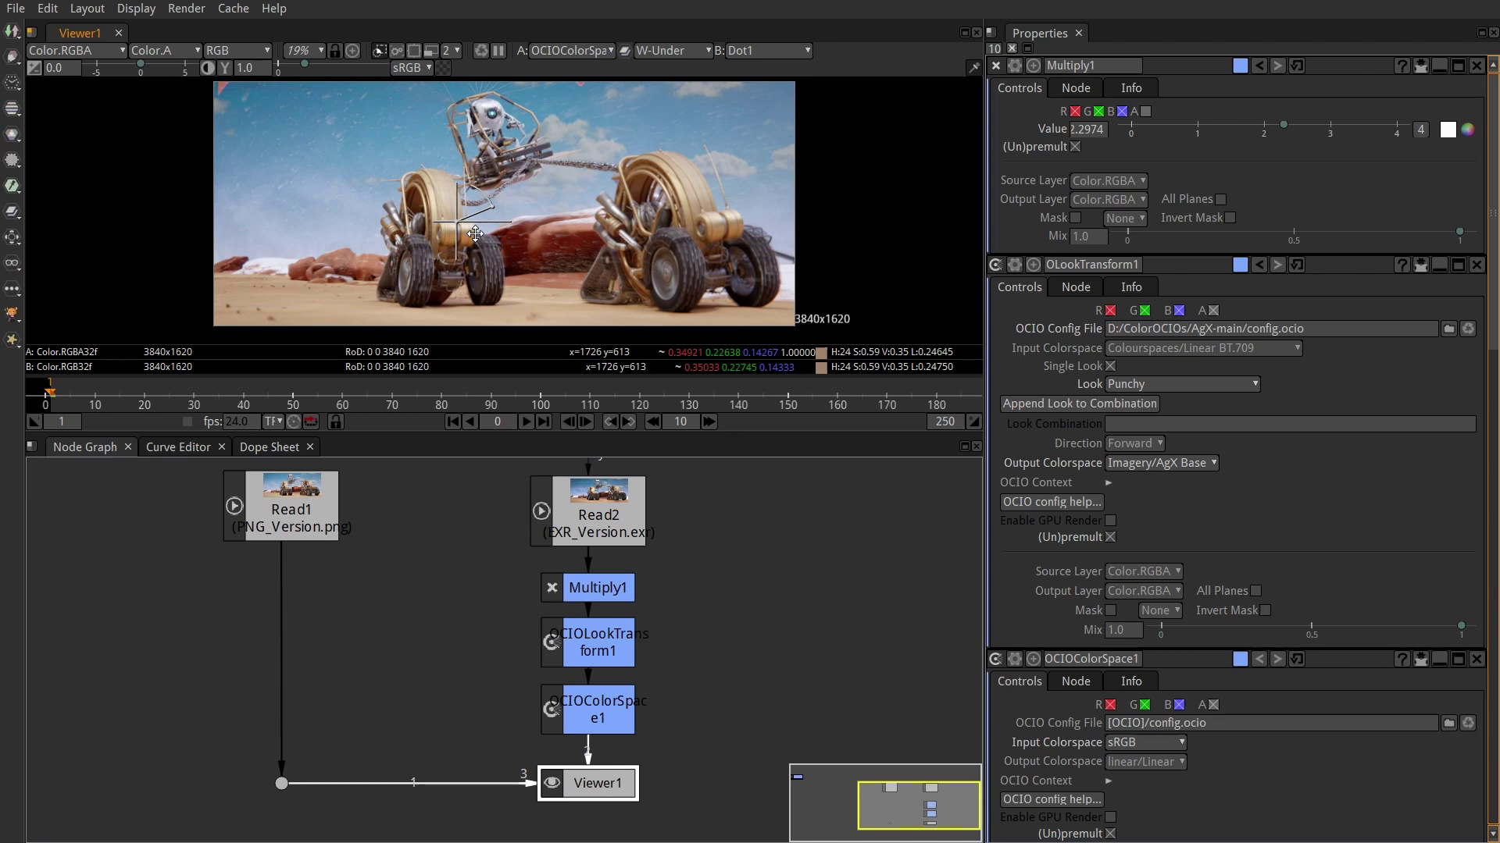
Step: Switch to Krita and, in Out_0001.exr, hide the Combined layer and show the Shadow Catcher layer
key("alt+Tab")
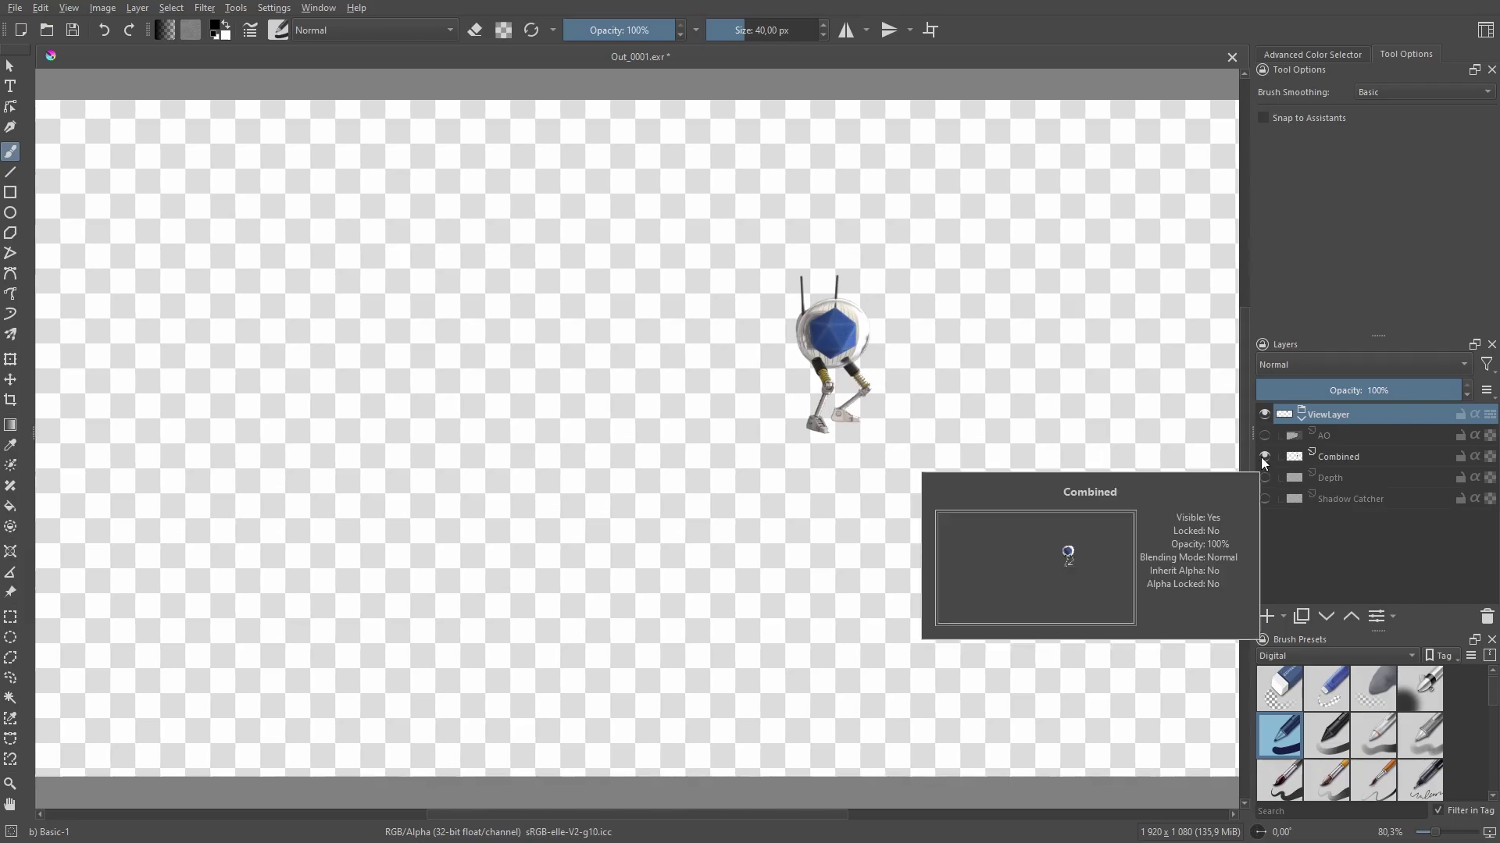
left_click(1264, 456)
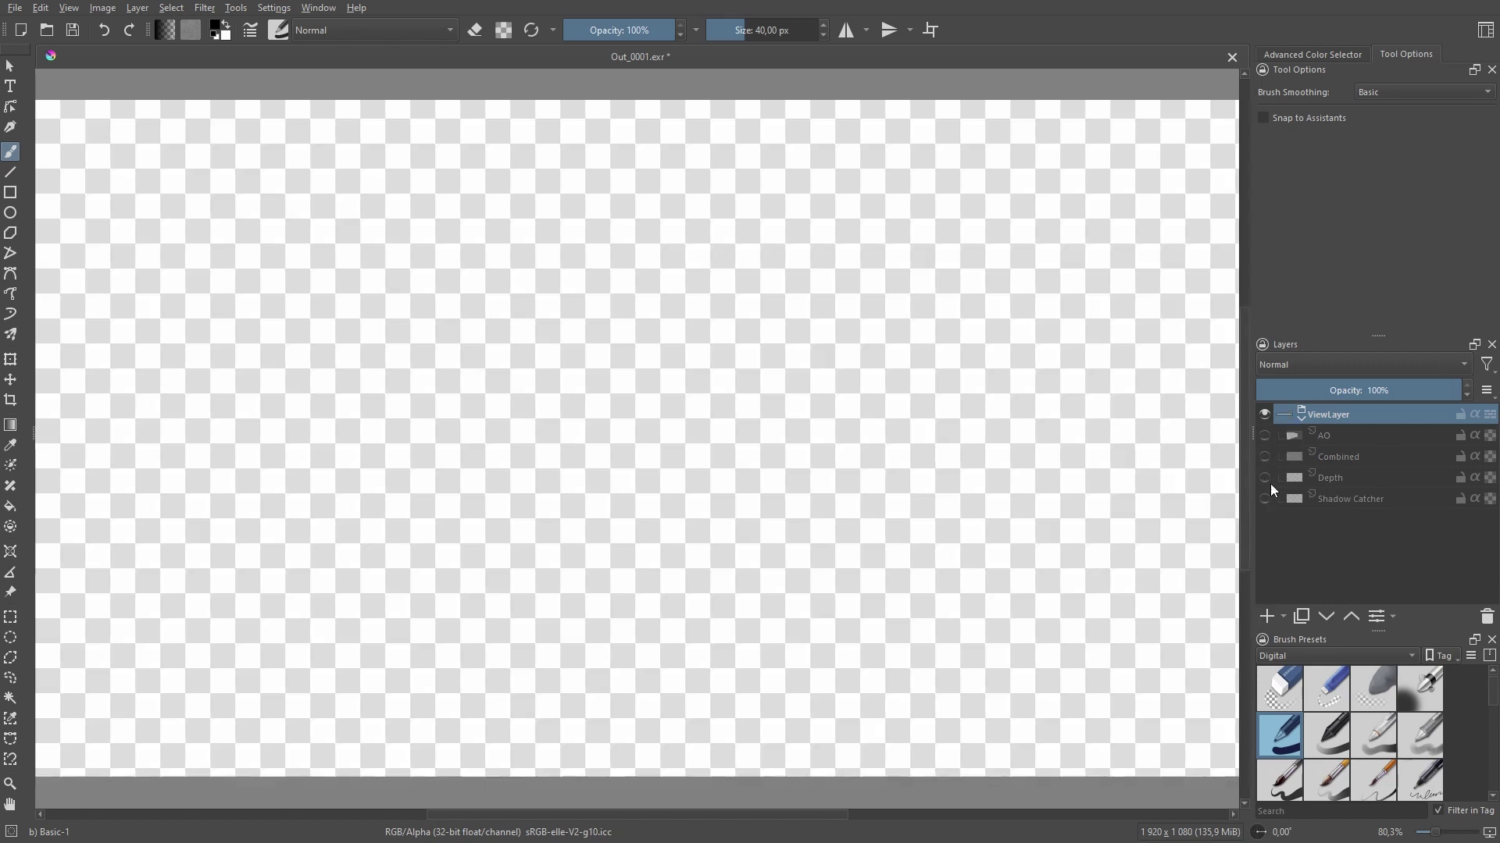
left_click(1264, 499)
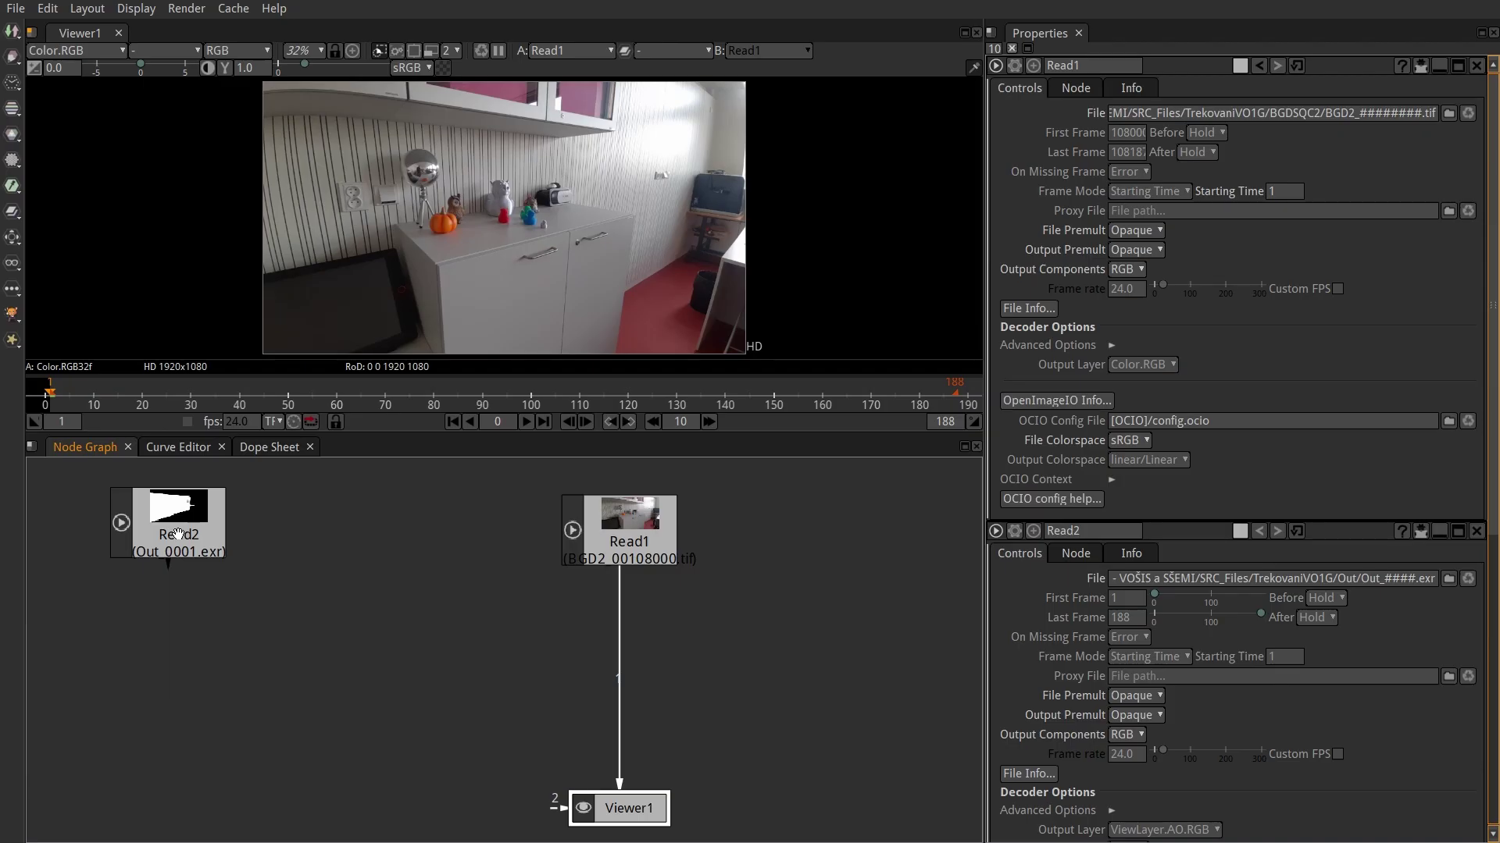
Step: Display the Out_0001.exr read node in the viewer and insert a Shuffle node after it
left_click(178, 533)
key("Tab")
key("Escape")
left_click(177, 533)
key("1")
key("Tab")
type("shu")
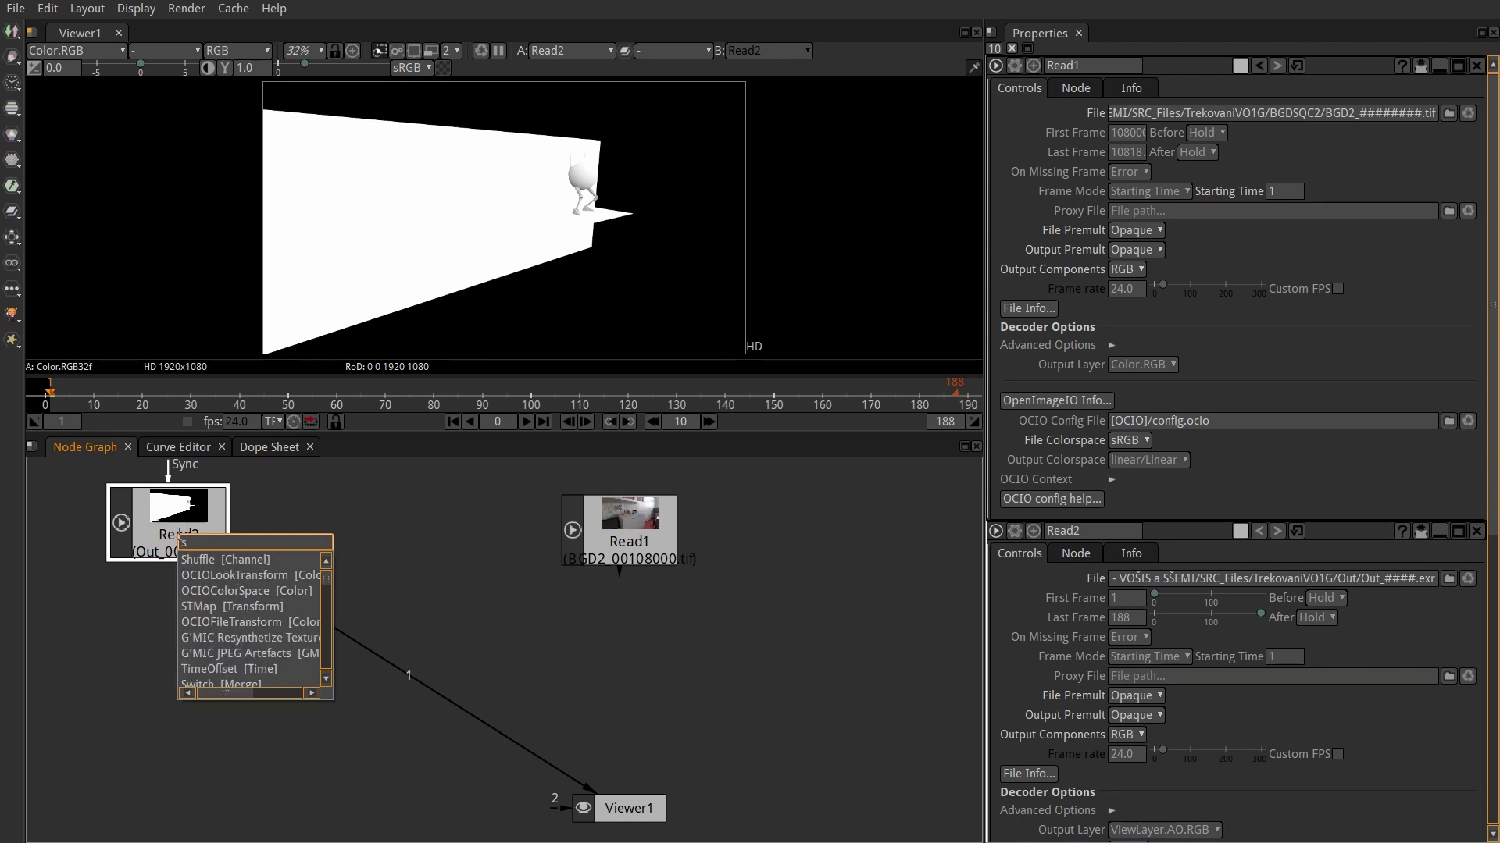
key("Return")
Step: Offset the Shuffle node with its A input routed through a dot, and append a Blur node to it
left_click_drag(178, 599, 312, 612)
left_click_drag(233, 578, 168, 610)
left_click(325, 614)
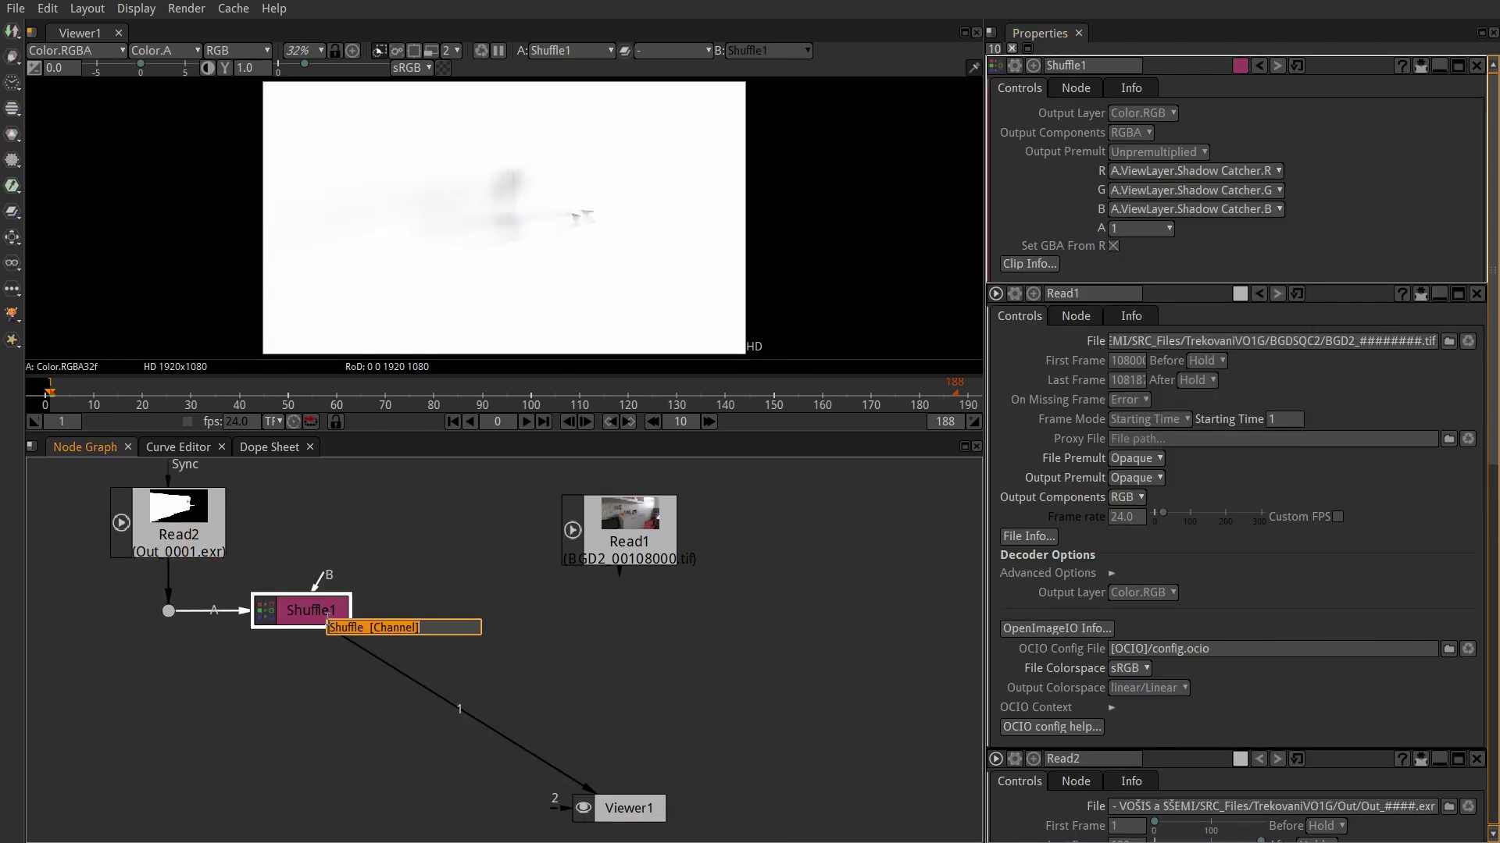
key("b")
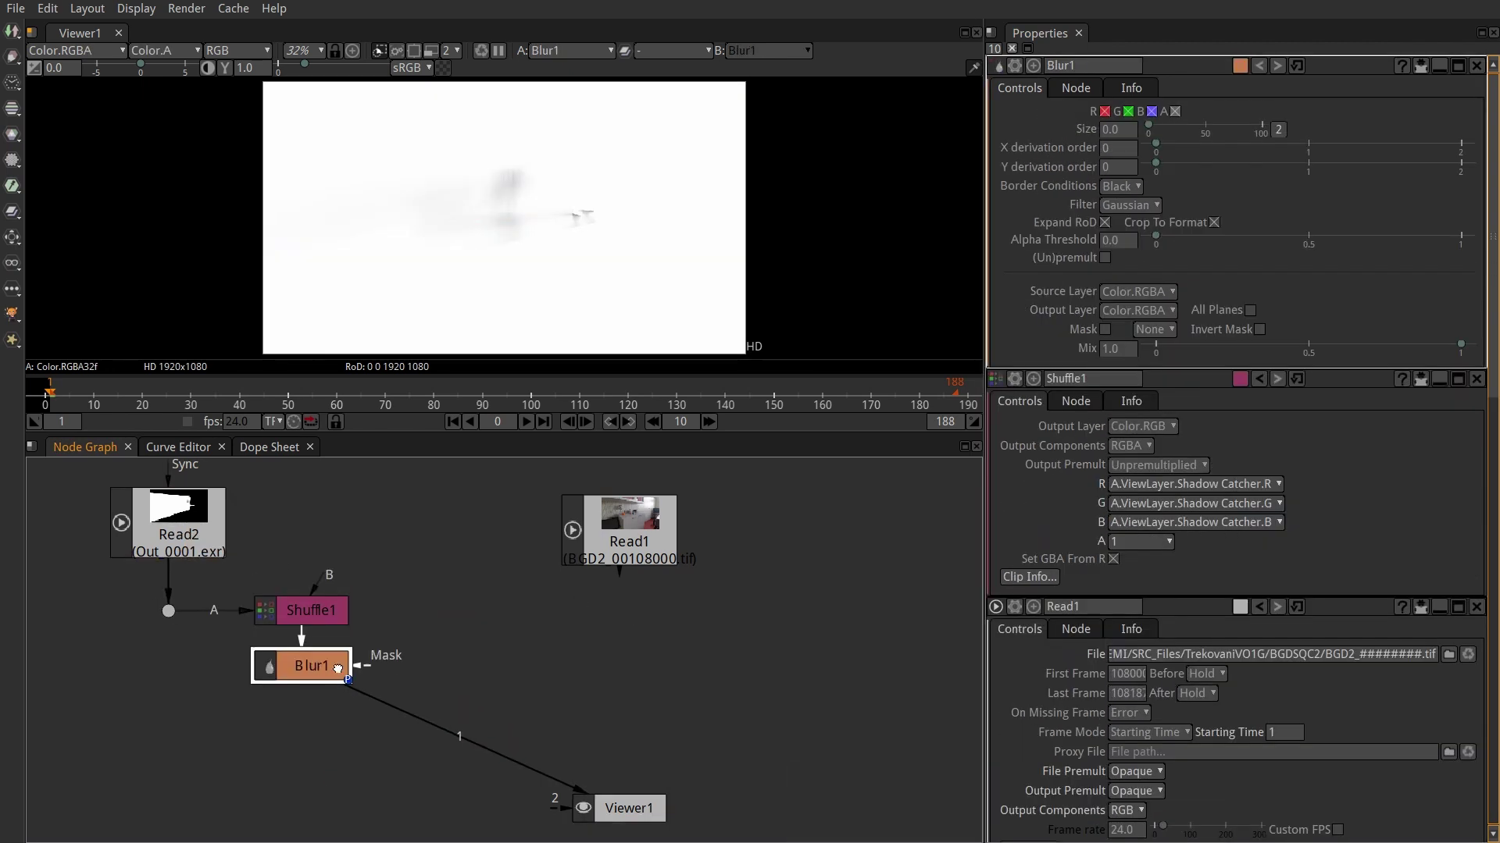
Step: Set the Blur size to 1 and multiply the blurred shadow catcher onto the BGD2 background footage with a Multiply merge node
left_click_drag(314, 670, 456, 614)
key("Tab")
type("multiply")
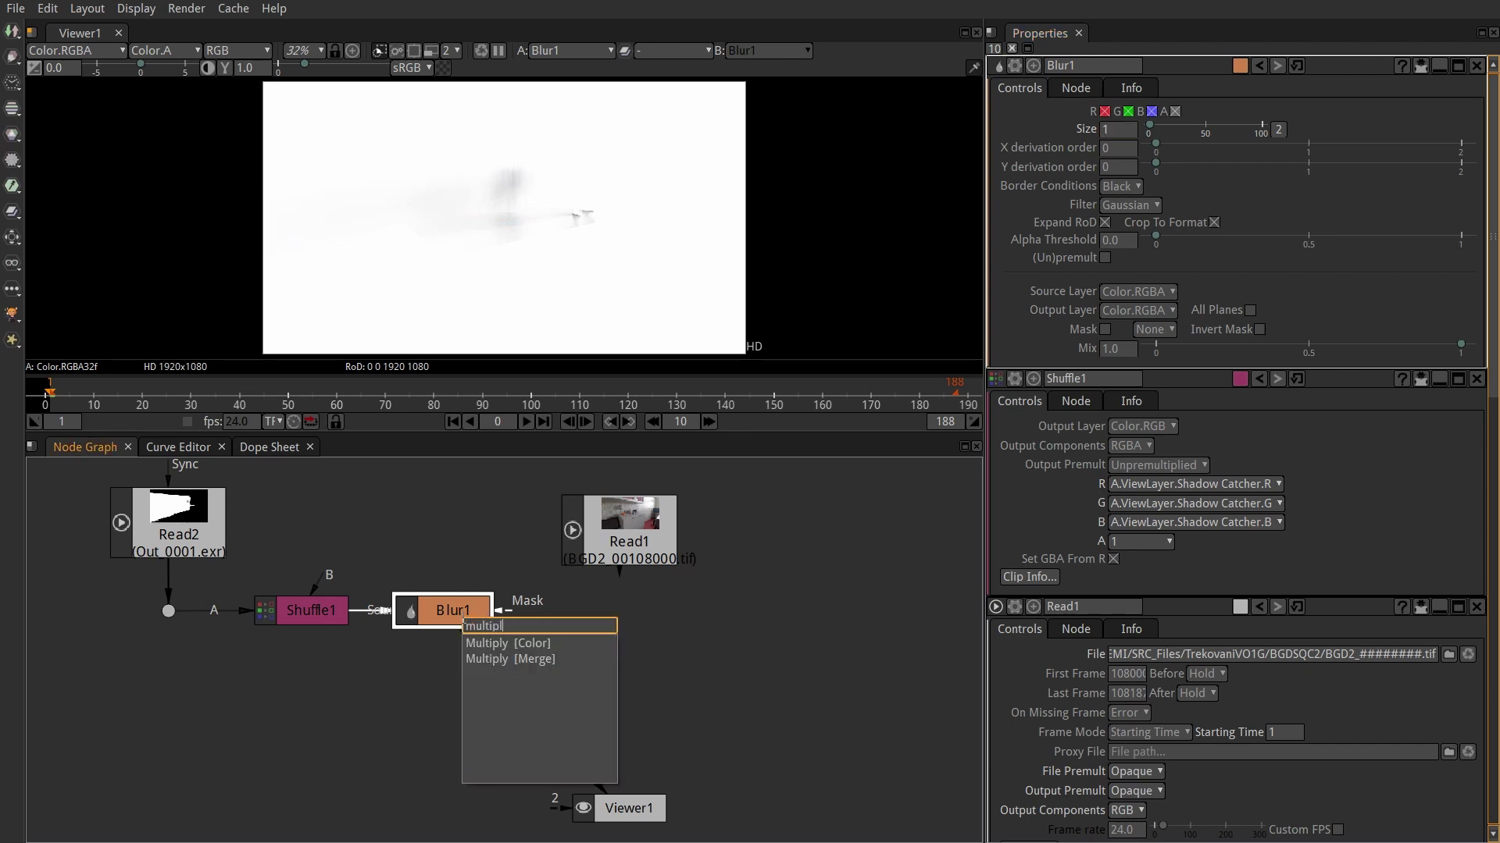
key("Return")
left_click_drag(468, 687, 629, 617)
left_click(659, 626)
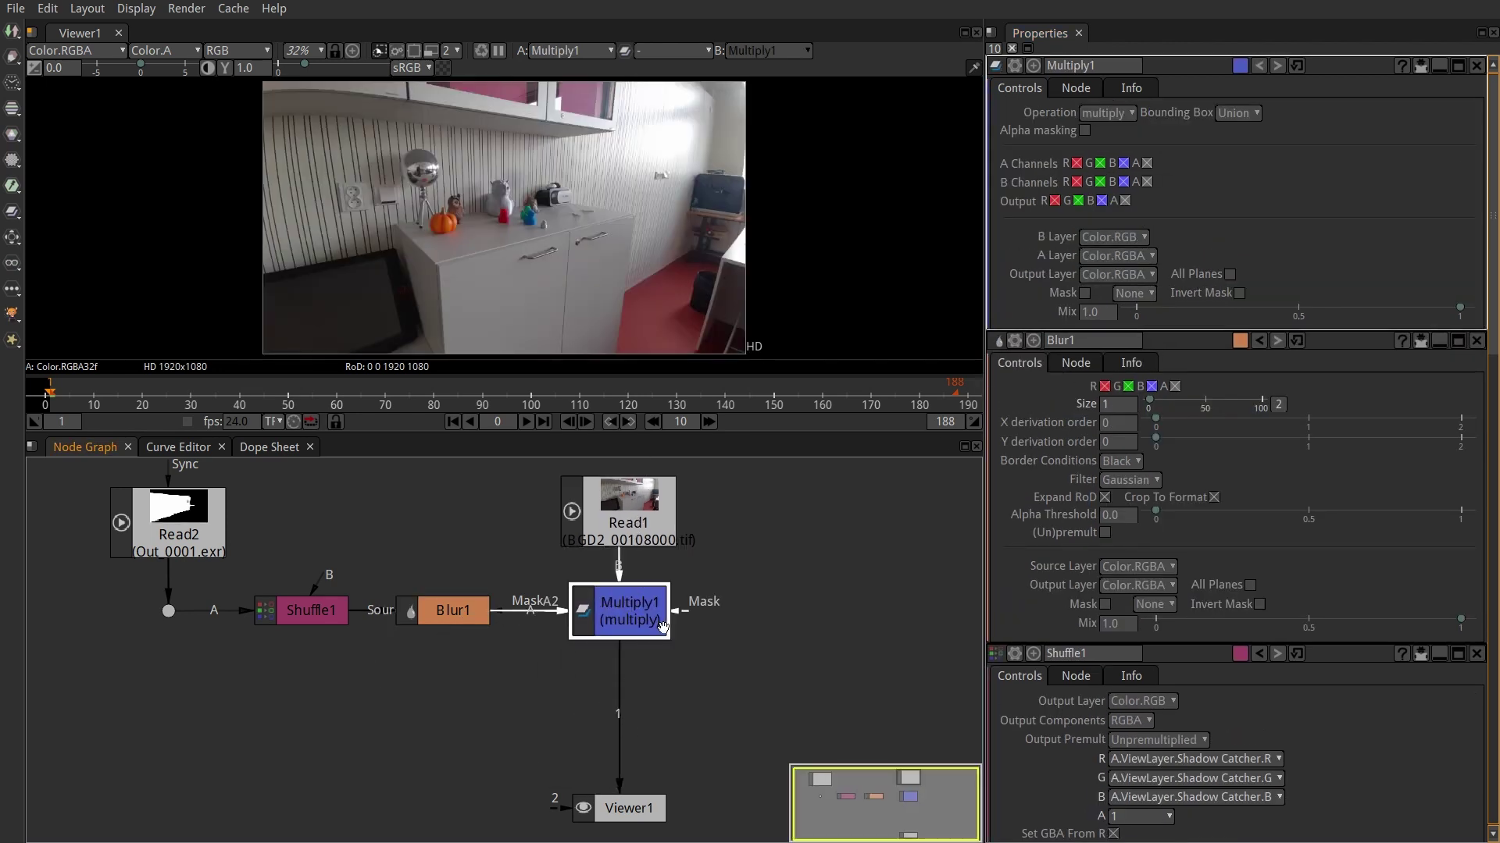
Step: Duplicate the Shuffle node, route its A input through a dot, set its channels to ViewLayer.Combined RGBA, and display it in the viewer
scroll(582, 200, "up", 2)
left_click_drag(560, 719, 583, 695)
left_click(339, 592)
key("ctrl+c")
key("ctrl+v")
left_click_drag(392, 698, 192, 654)
double_click(328, 659)
left_click(1268, 175)
left_click(1274, 414)
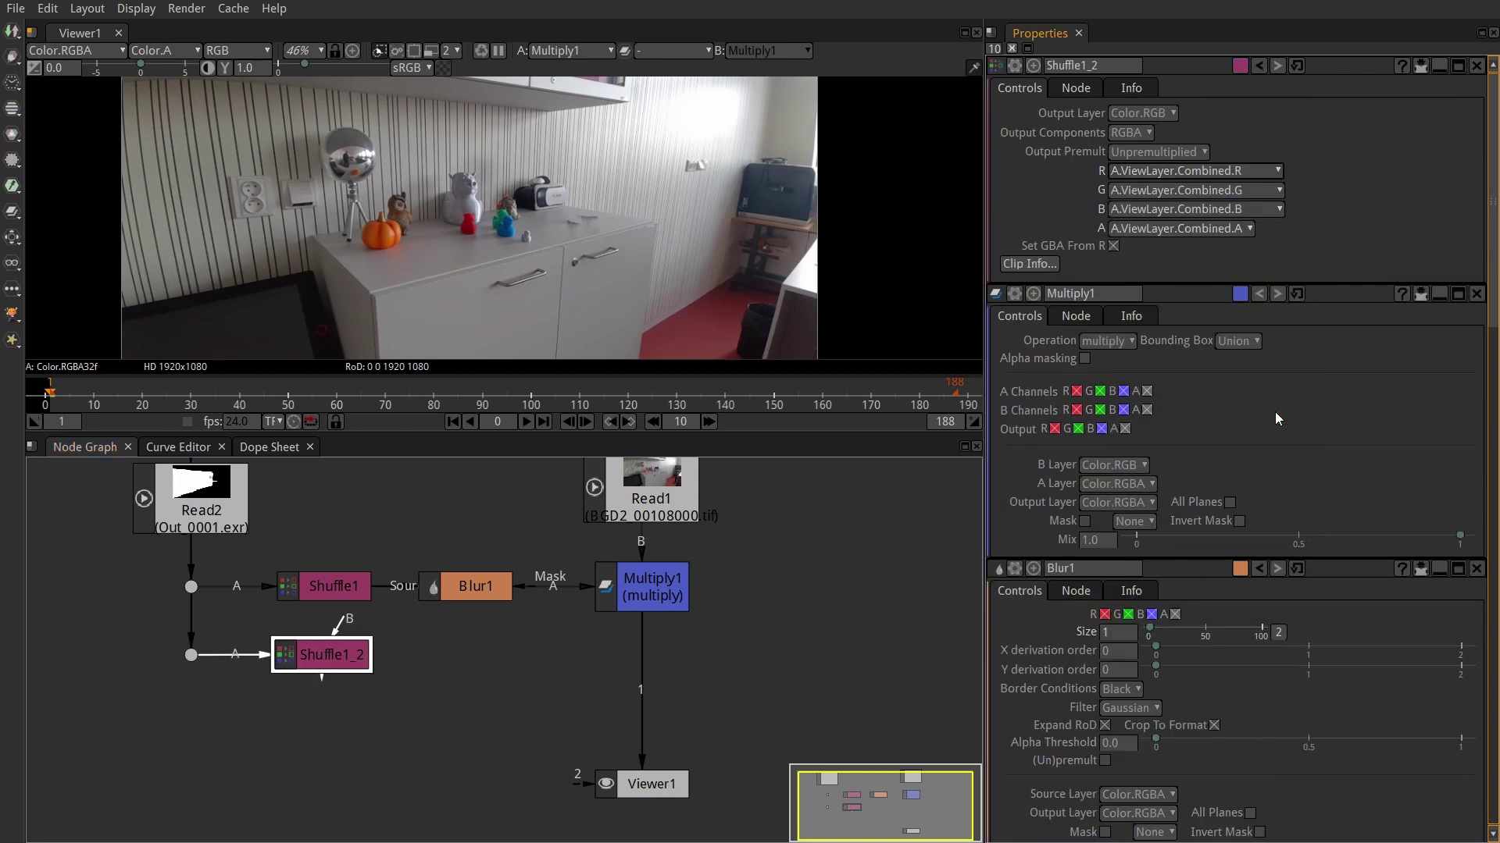
key("1")
Step: Append a Multiply color node to the Combined Shuffle node, place it alongside, and set its value to 2
key("Tab")
type("mult")
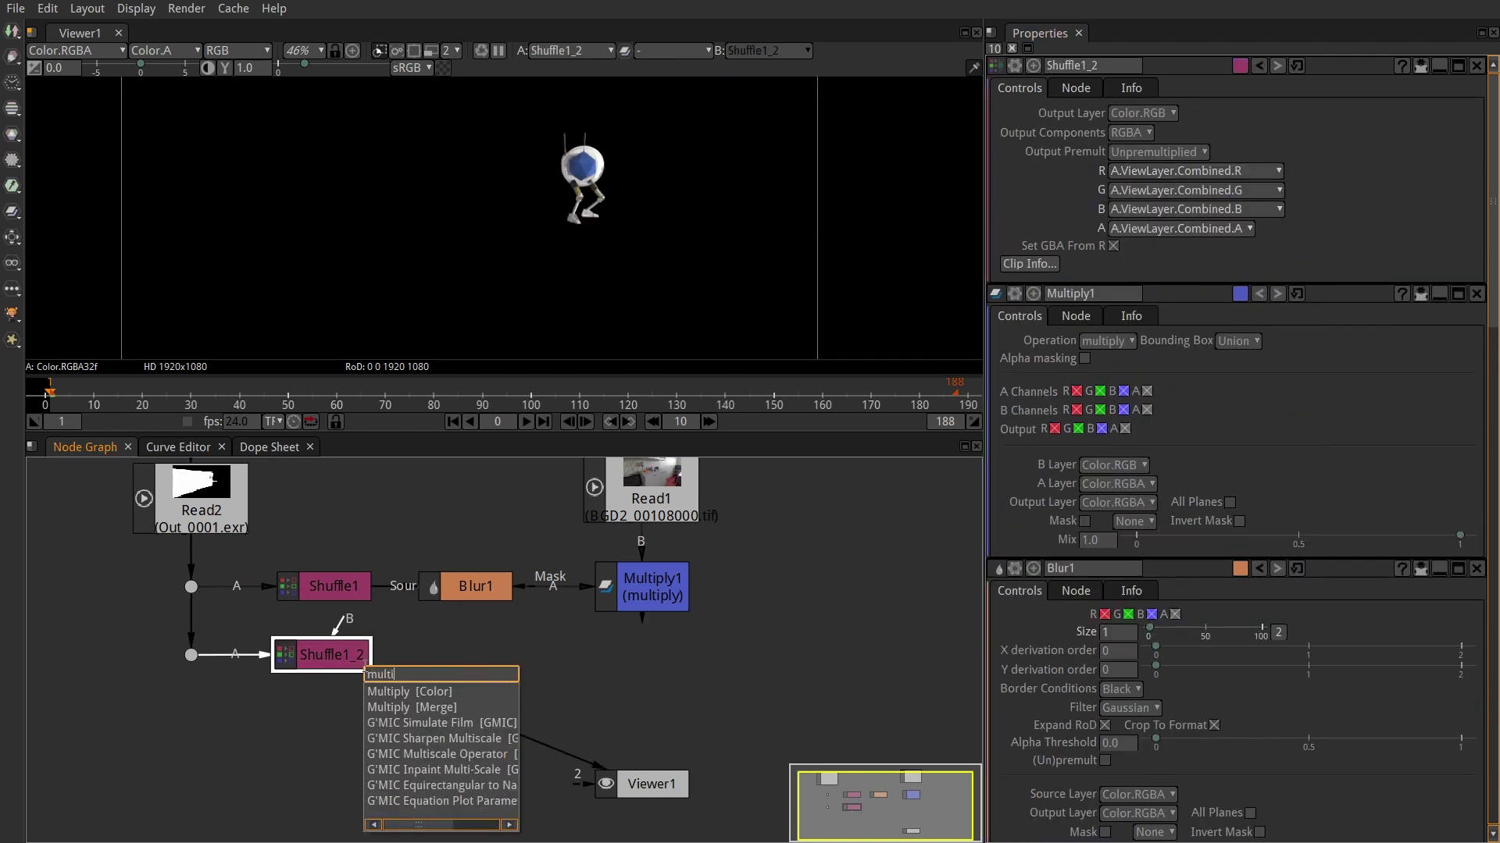
key("Return")
left_click_drag(328, 719, 469, 669)
left_click(347, 587)
left_click(478, 653)
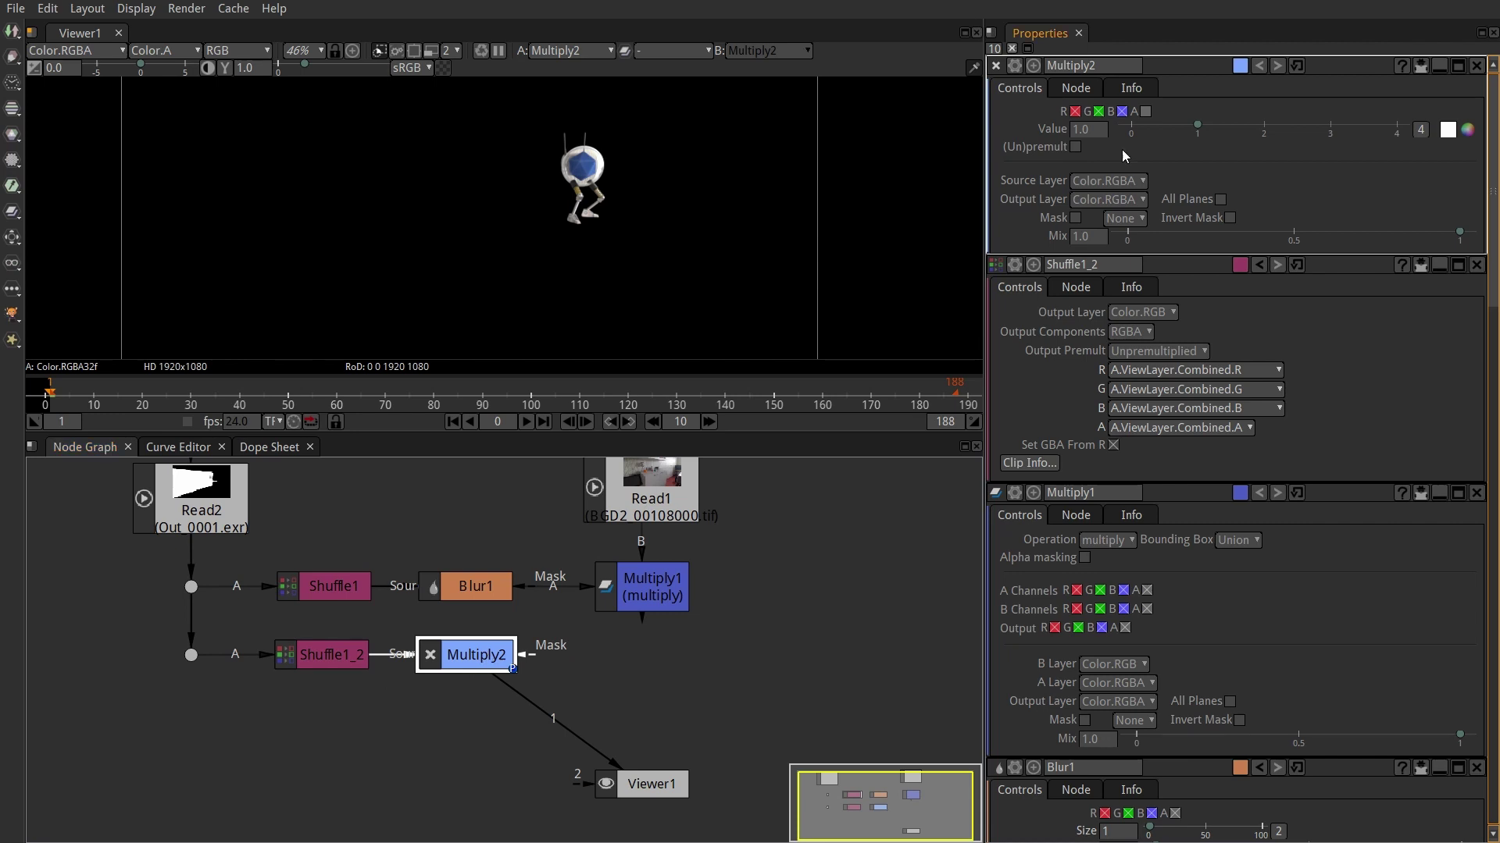
left_click_drag(1093, 132, 1065, 131)
type("2")
key("Return")
Step: Append an OCIOLookTransform node and load D:/ColorOCIOs/AgX-main/config.ocio as its OCIO config file
key("Tab")
type("ocio")
key("Return")
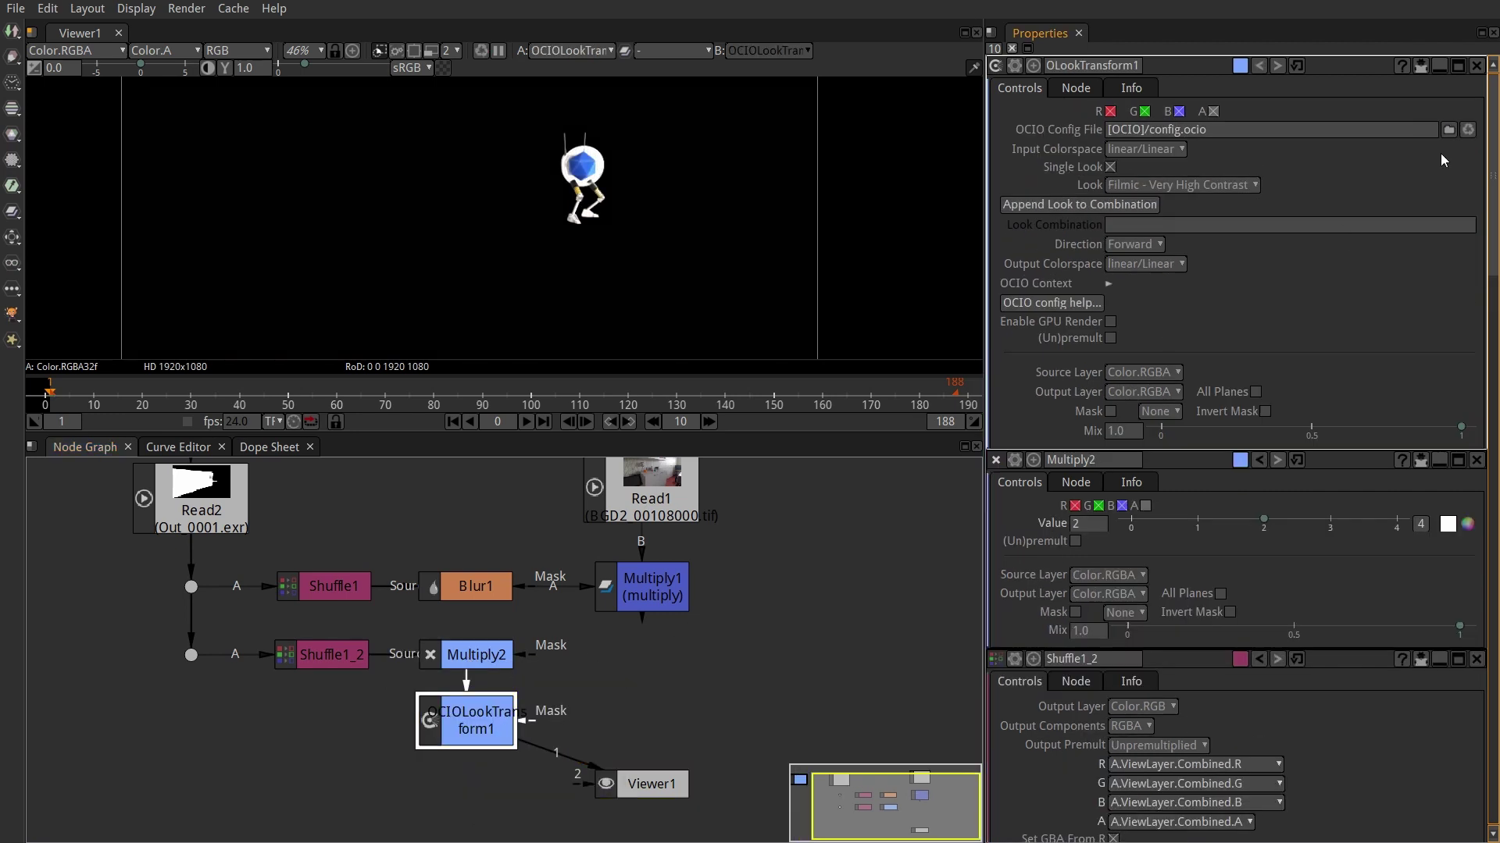
left_click(1448, 130)
left_click(474, 340)
double_click(681, 358)
double_click(716, 371)
double_click(705, 343)
left_click(707, 357)
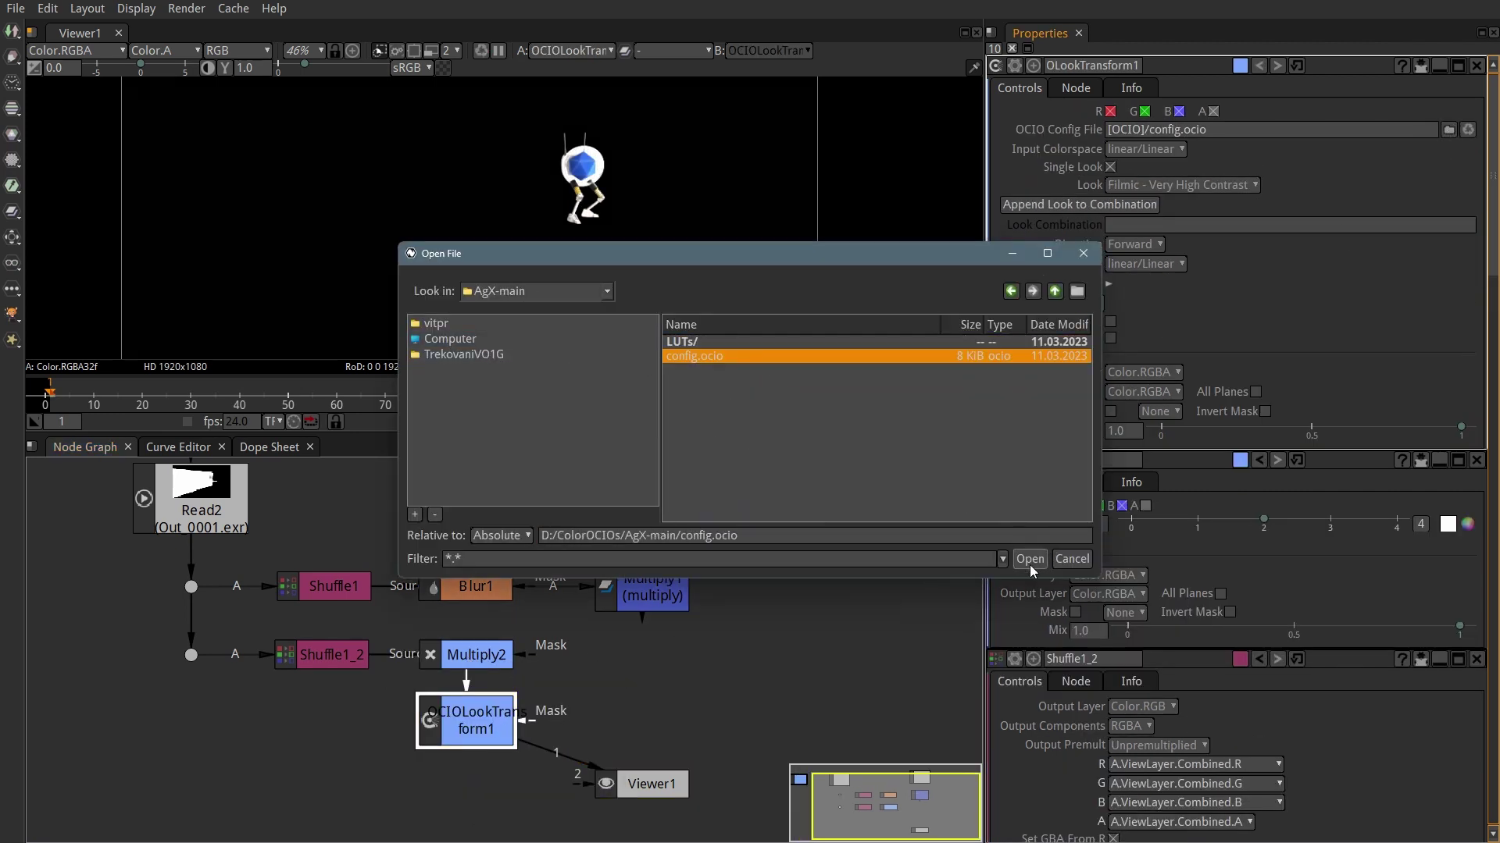
left_click(1030, 562)
Step: Set the look transform's input colorspace to Linear BT.709, look to Punchy, and output colorspace to Imagery/AgX Base
left_click(1265, 150)
mouse_move(1209, 186)
left_click(1269, 186)
left_click(1216, 150)
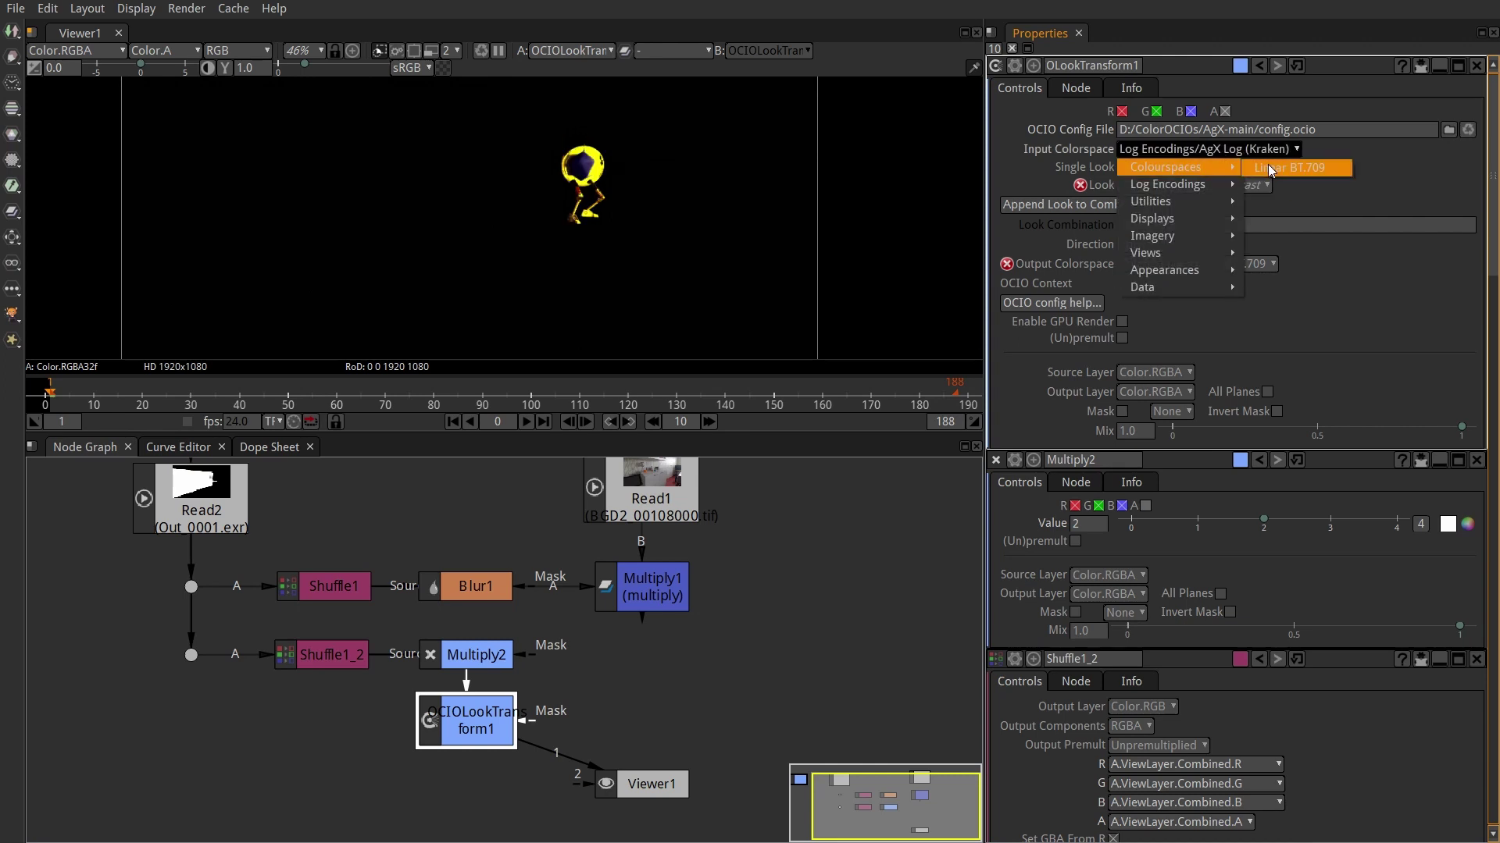
left_click(1267, 168)
left_click(1226, 187)
left_click(1170, 221)
left_click(1194, 266)
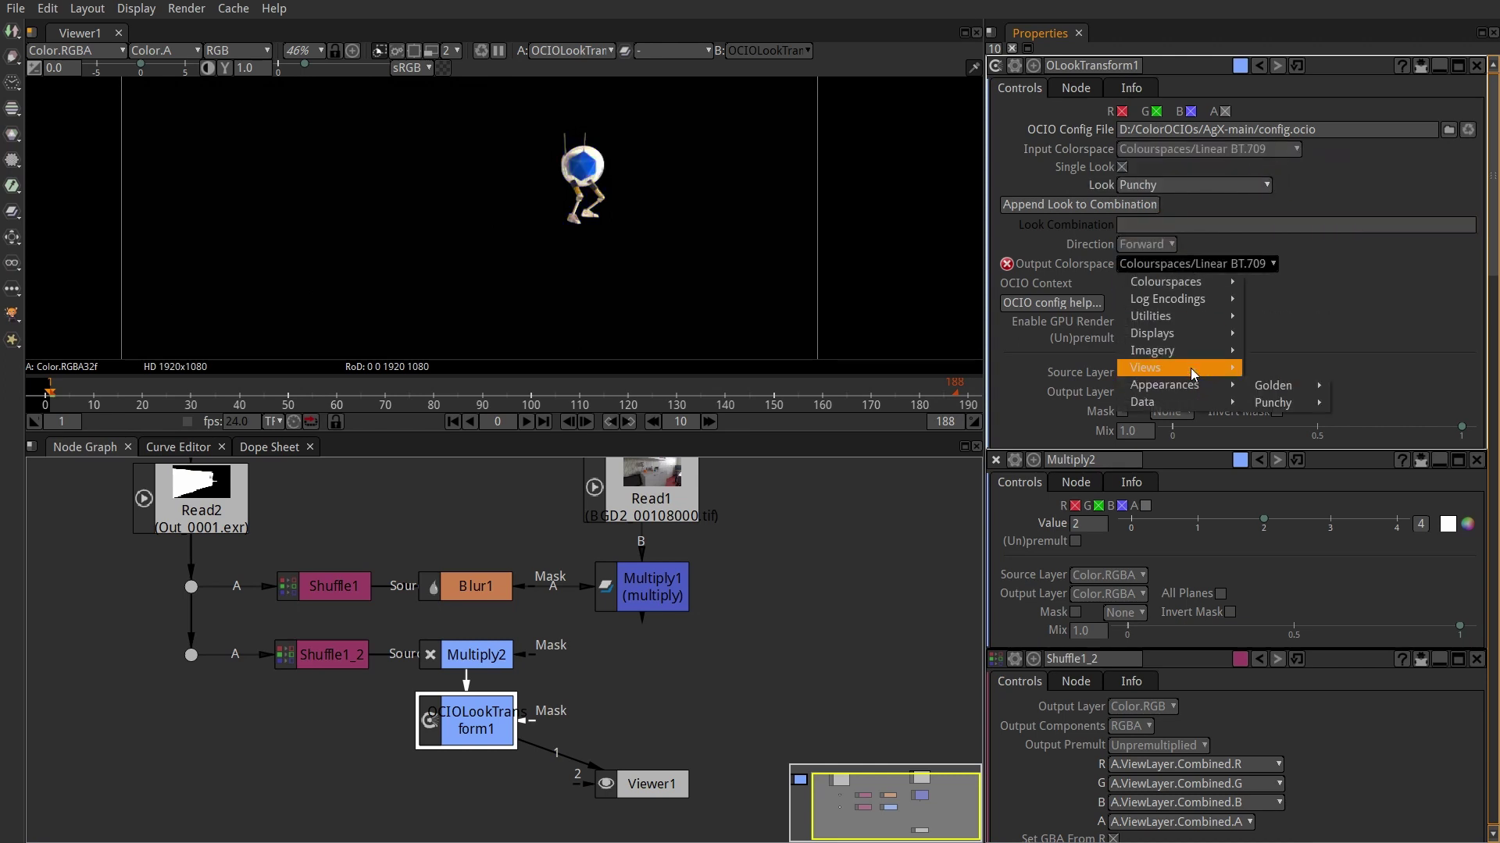
left_click(1280, 350)
Step: Append an OCIOColorSpace node after the look transform and set its input colorspace to sRGB
left_click_drag(475, 716, 487, 616)
key("Tab")
type("OCIOColor")
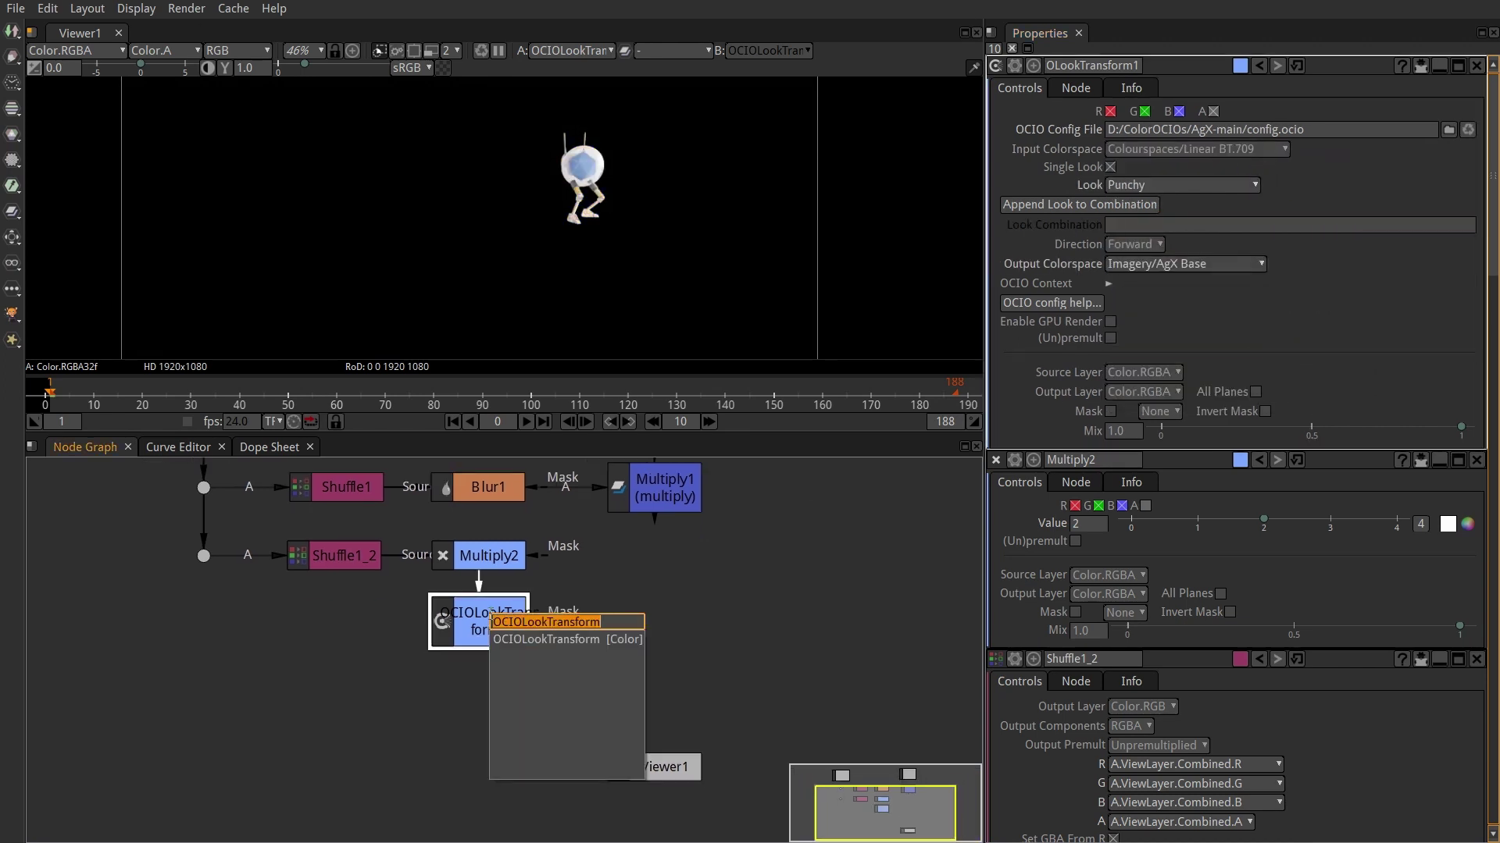
key("Return")
left_click(1144, 149)
left_click(1166, 238)
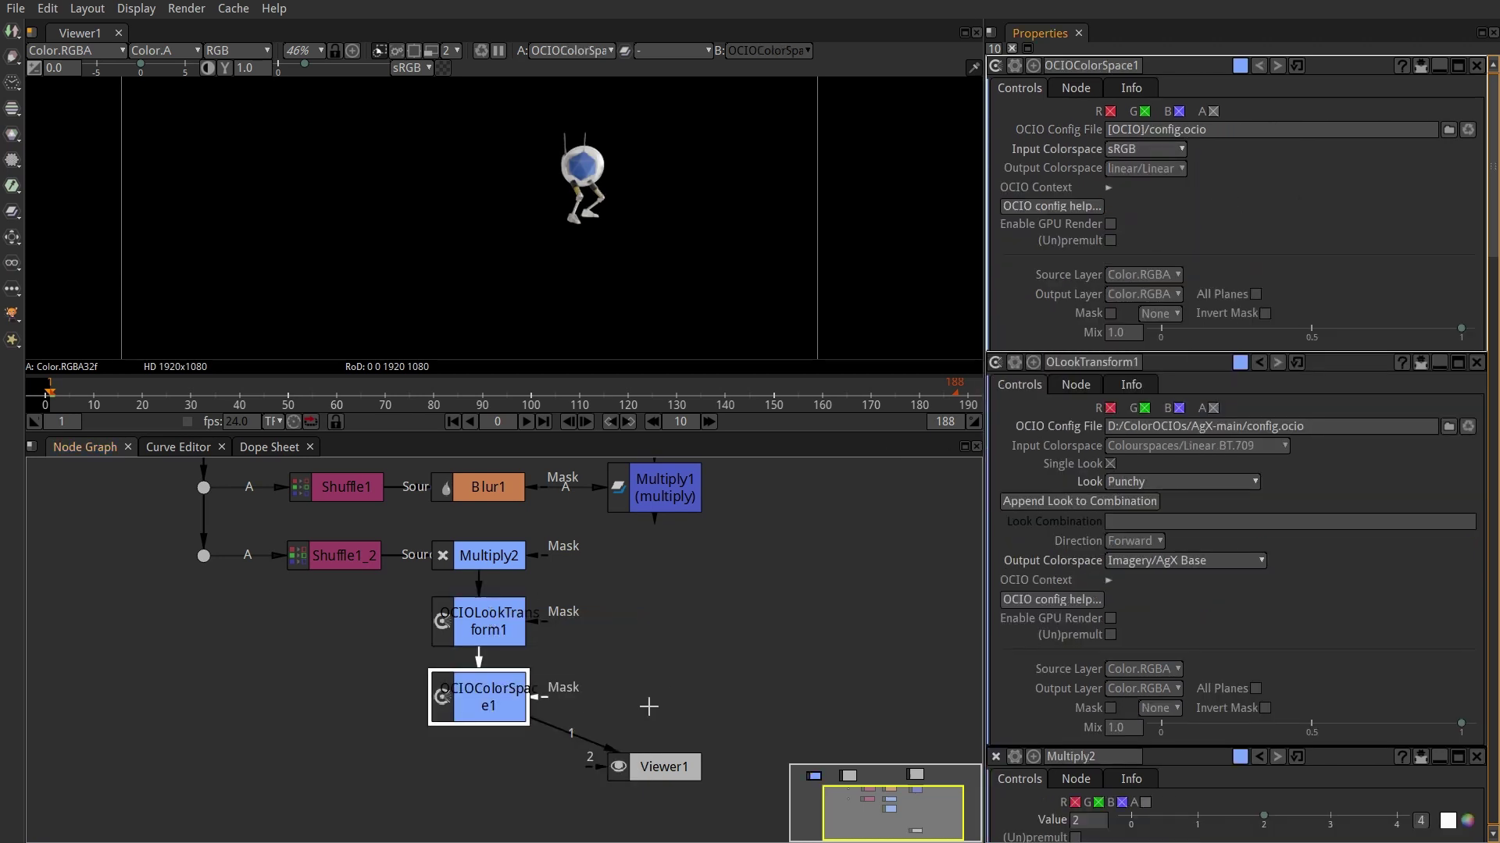
Step: Duplicate the Combined Shuffle node, place it below the OCIO nodes, and route its A input through a dot
left_click_drag(645, 706, 768, 689)
left_click(462, 540)
key("ctrl+c")
key("ctrl+v")
left_click_drag(483, 710, 326, 538)
left_click_drag(391, 647, 329, 762)
Step: Set the new Shuffle node's RGB channels to ViewLayer.AO and alpha to ViewLayer.Combined.A, and display it in the viewer
double_click(482, 763)
left_click(1242, 172)
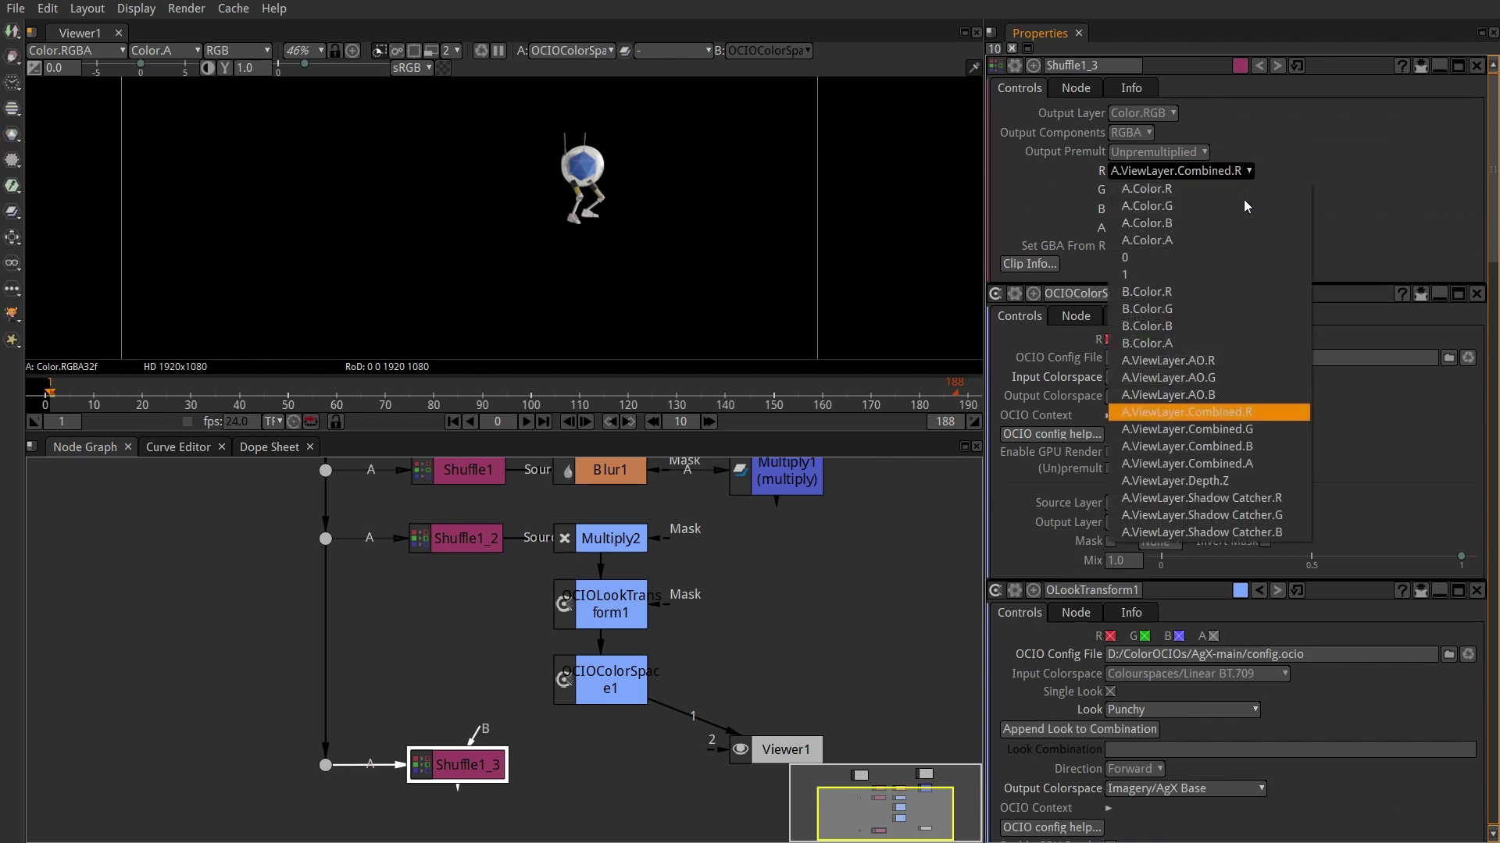
left_click(1227, 363)
left_click(1241, 230)
left_click(1219, 525)
left_click_drag(549, 750, 550, 672)
key("1")
Step: Multiply the AO pass onto the OCIOColorSpace output with a Multiply merge node, and reduce its mix to about 0.5
key("Tab")
type("mul")
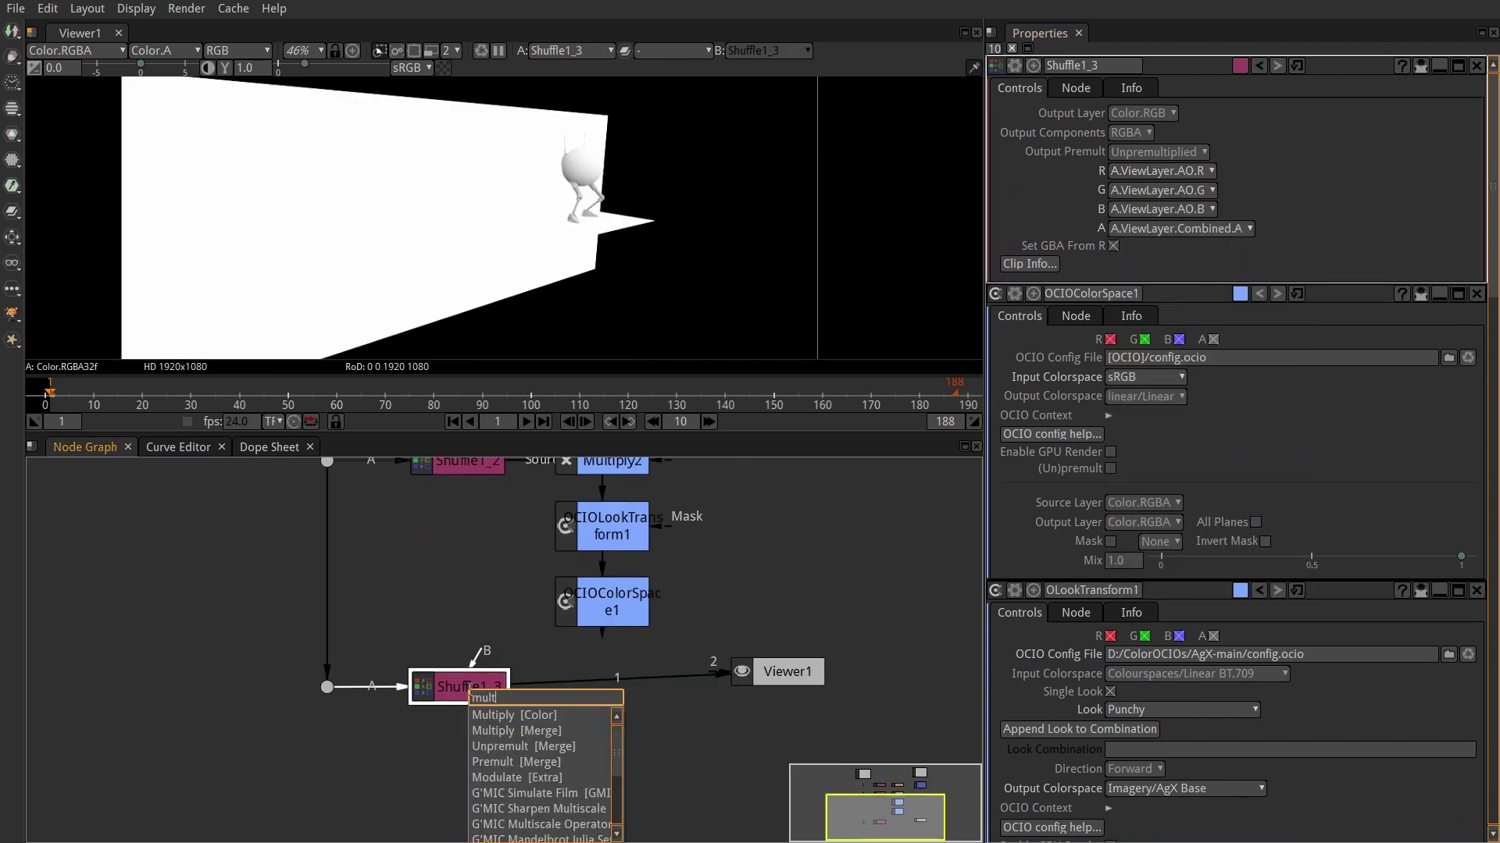
key("Down")
key("Down")
key("Return")
left_click_drag(473, 742, 617, 675)
left_click_drag(623, 653, 619, 613)
left_click_drag(774, 683, 775, 808)
left_click_drag(775, 808, 744, 757)
left_click(583, 636)
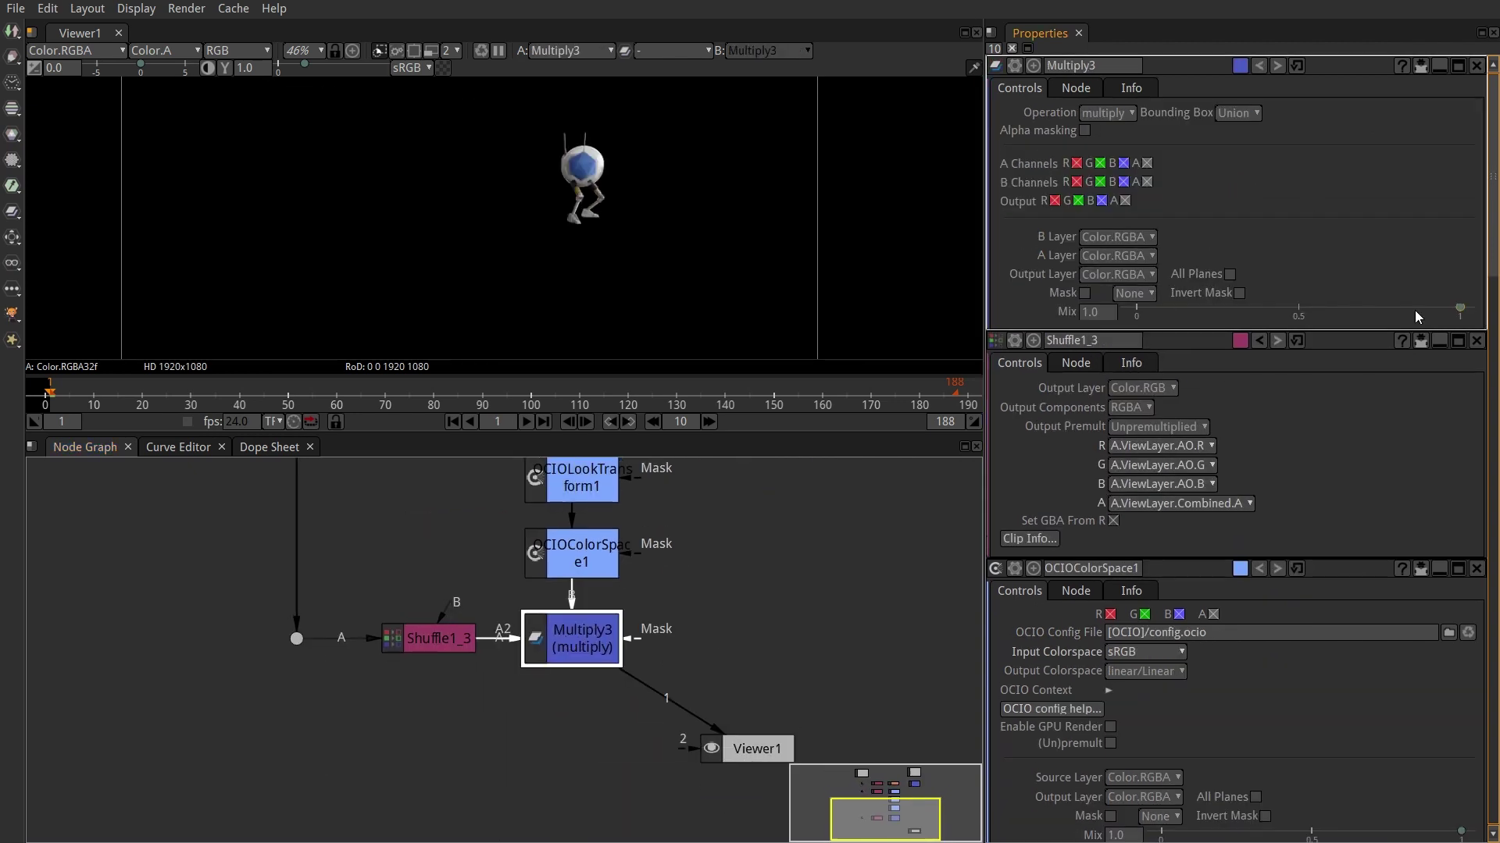
left_click_drag(1459, 307, 1299, 309)
Step: Append a Blur node after the AO Multiply merge and set its size to 1
left_click_drag(780, 546, 780, 519)
key("Tab")
type("blur")
key("Return")
double_click(1124, 134)
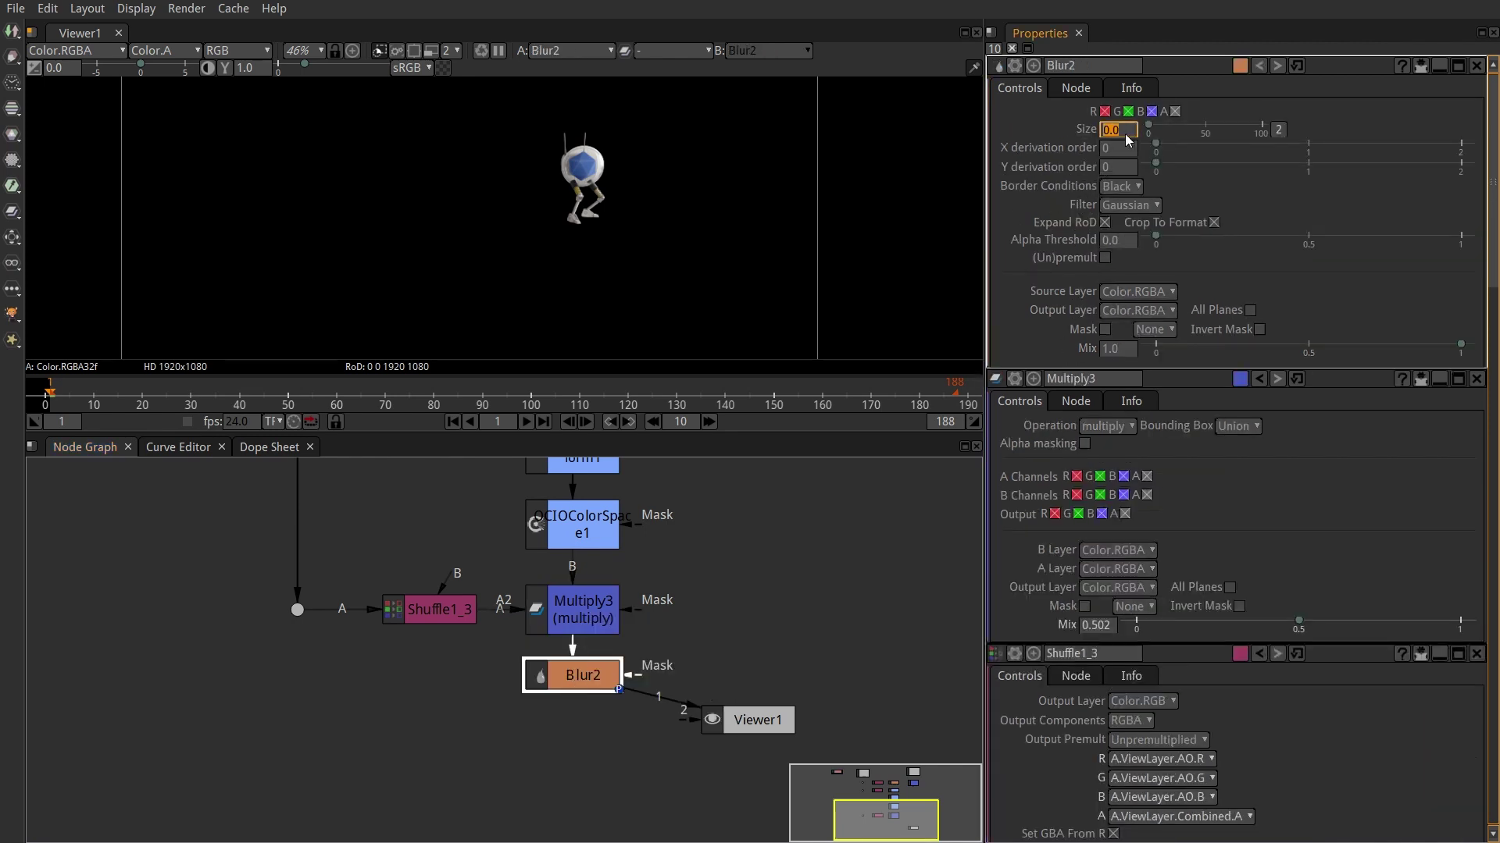
type("1")
Step: Add a Merge node that composites the blurred character over the shadow-multiplied background, keeping the viewer below it
left_click_drag(750, 720, 750, 790)
left_click_drag(749, 789, 673, 782)
left_click(507, 669)
key("m")
left_click_drag(488, 742, 665, 679)
scroll(498, 734, "down", 3)
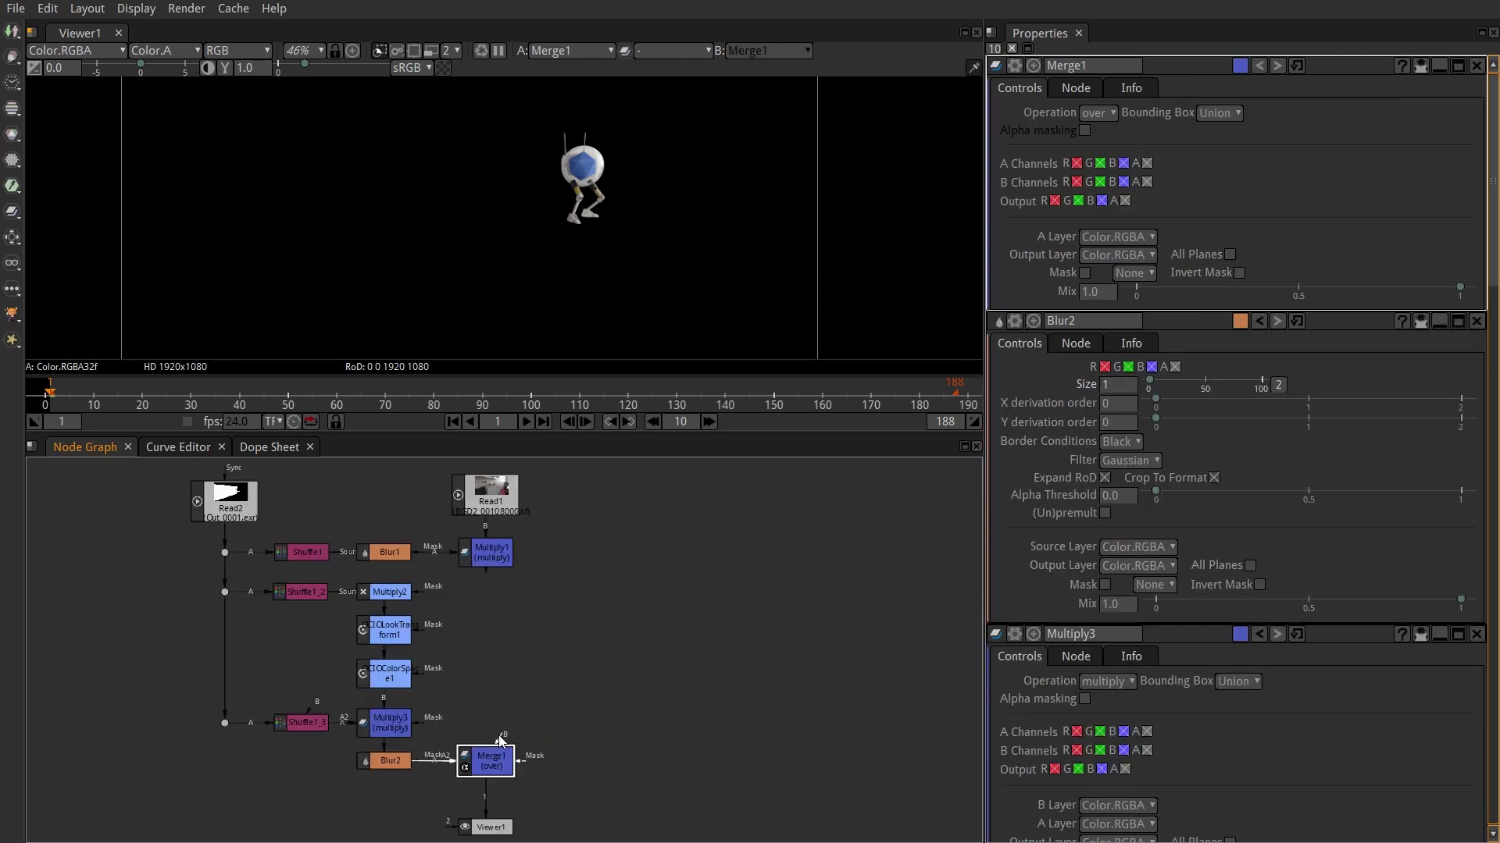
Step: Play back the finished composite and maximize the Node Graph to examine the whole node tree
left_click(528, 423)
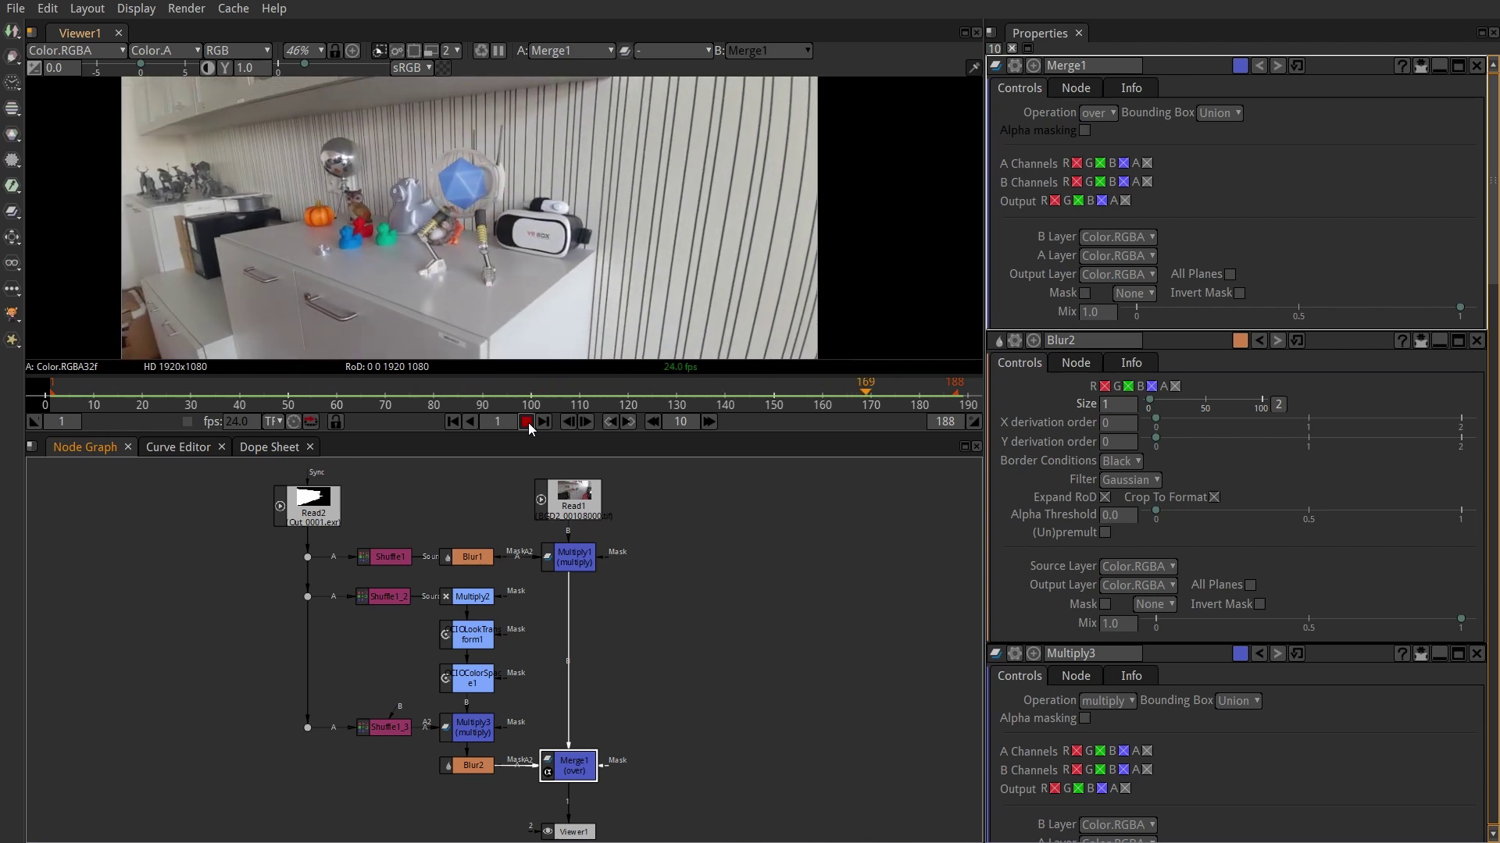
key("ctrl")
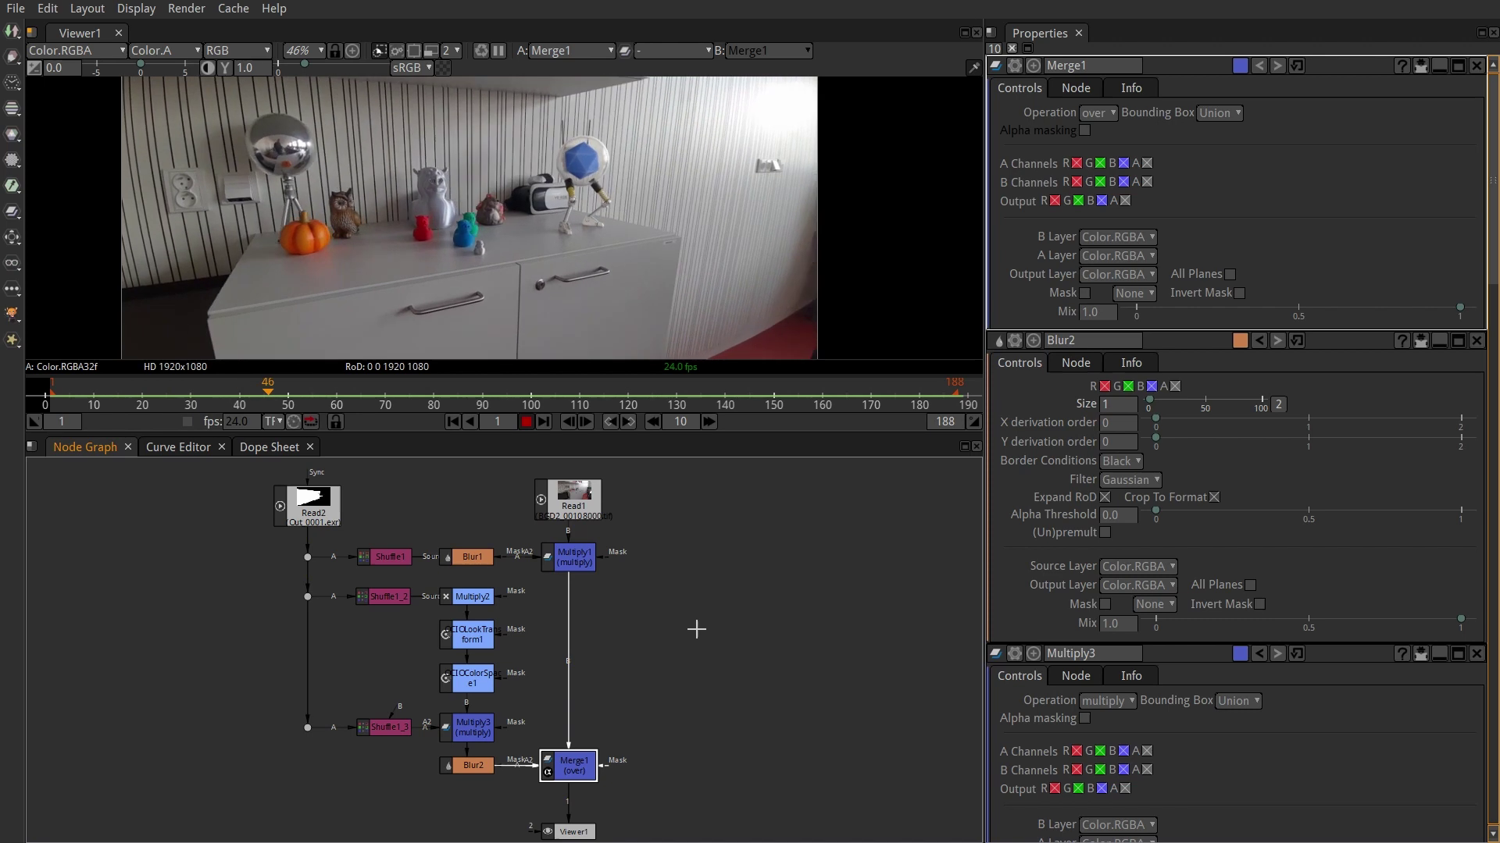
key("space")
scroll(489, 130, "up", 4)
left_click_drag(530, 179, 736, 305)
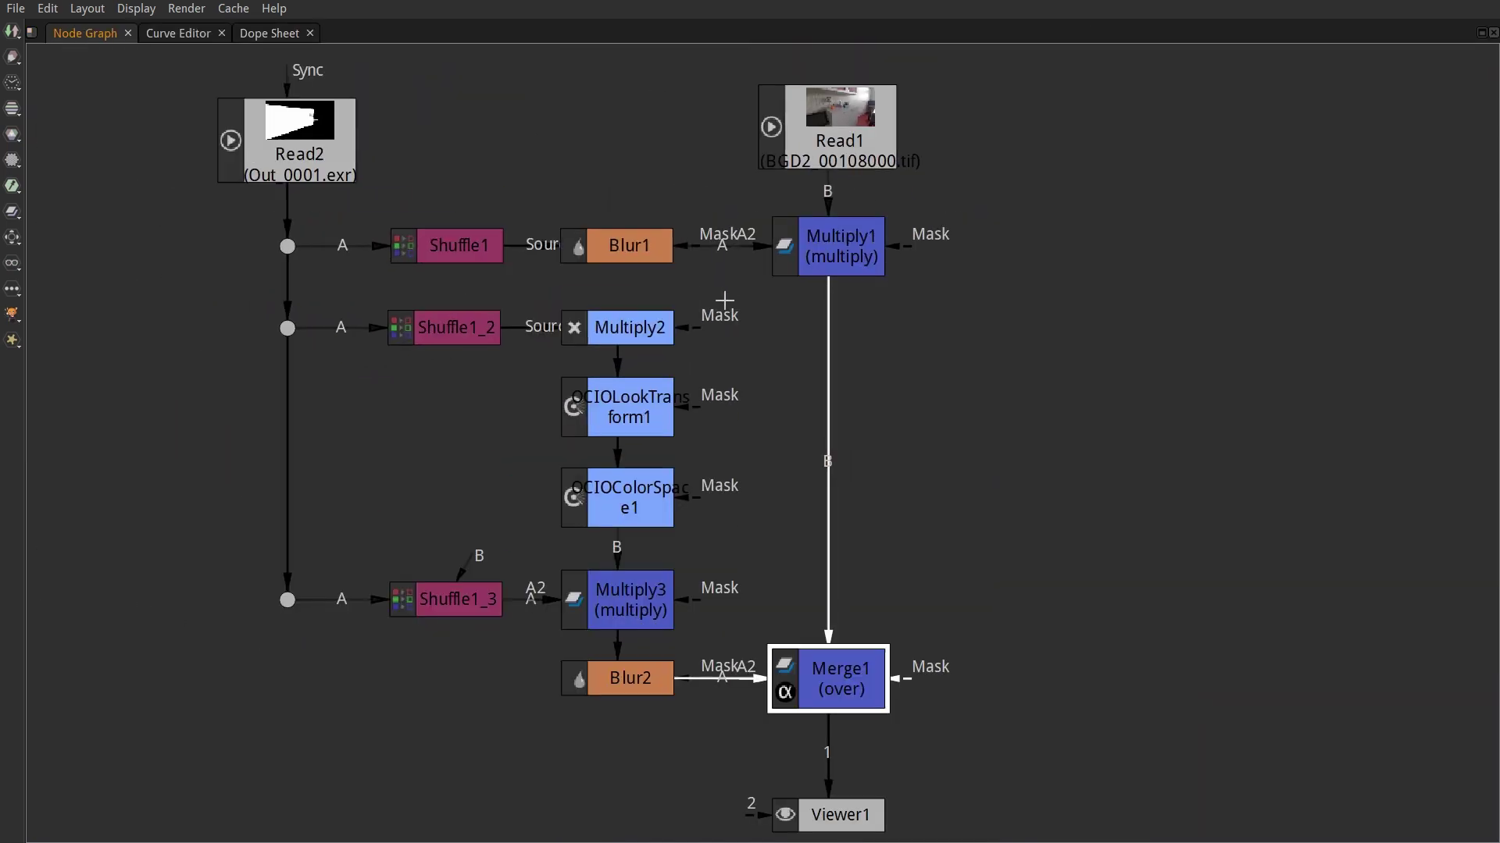